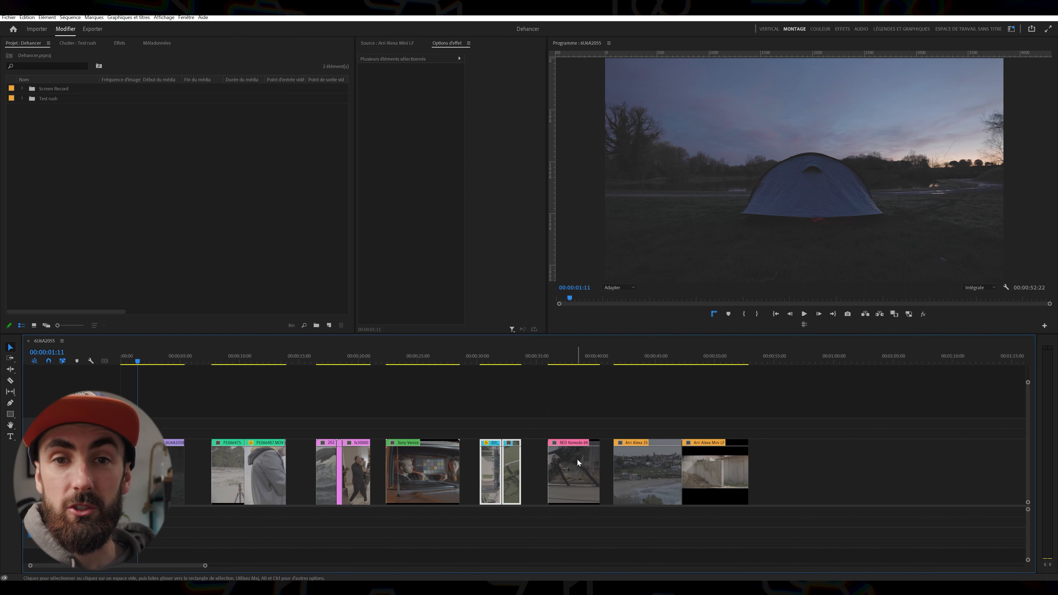
{"action": "left_click", "coordinate": [576, 463]}
{"action": "left_click", "coordinate": [642, 461]}
{"action": "left_click", "coordinate": [710, 462]}
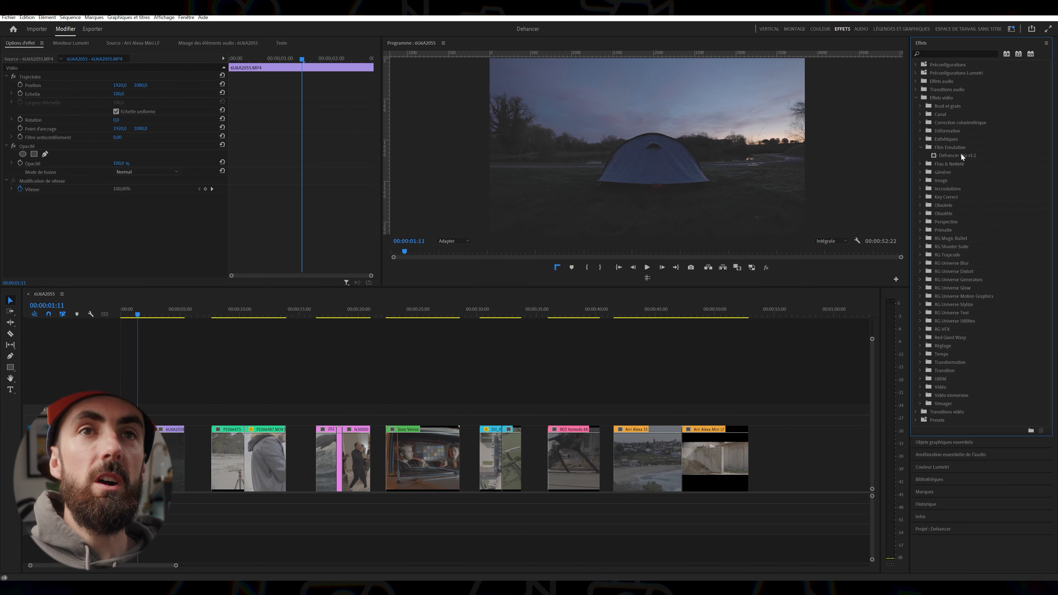
Apply the Dehancer Pro film emulation effect to the tent clip and filter the effects list by "dehancer"
{"action": "left_click", "coordinate": [959, 156]}
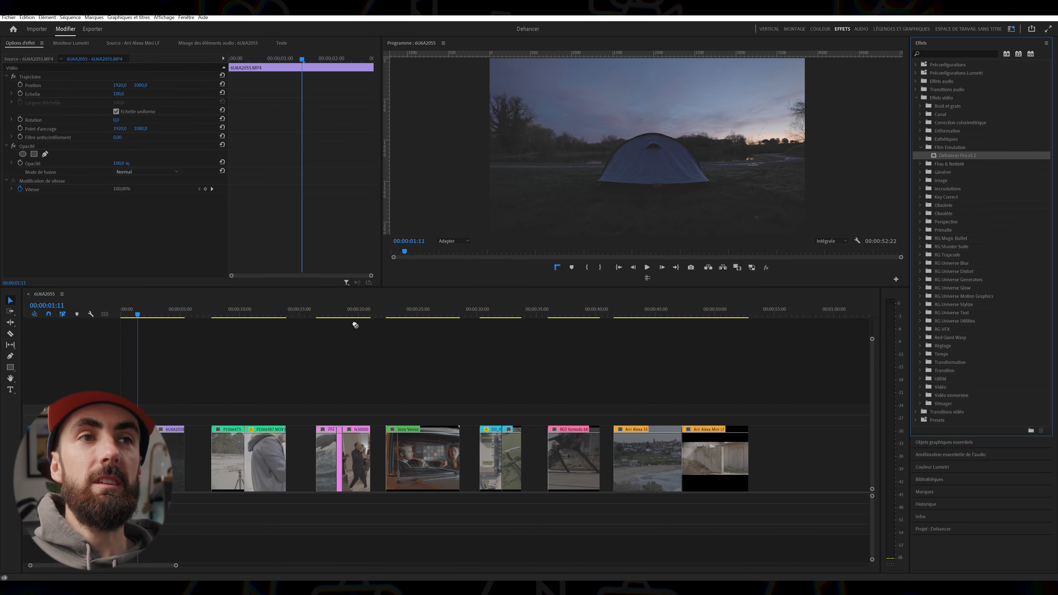
{"action": "left_click_drag", "start_coordinate": [960, 156], "coordinate": [170, 458]}
{"action": "left_click", "coordinate": [937, 52]}
{"action": "type", "text": "d"}
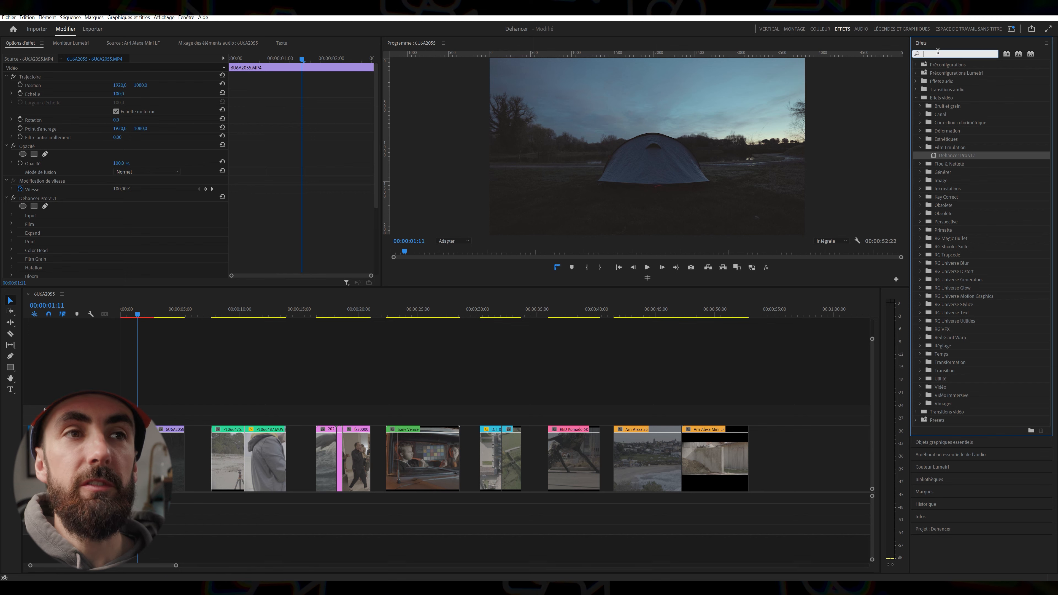
{"action": "type", "text": "ehancer"}
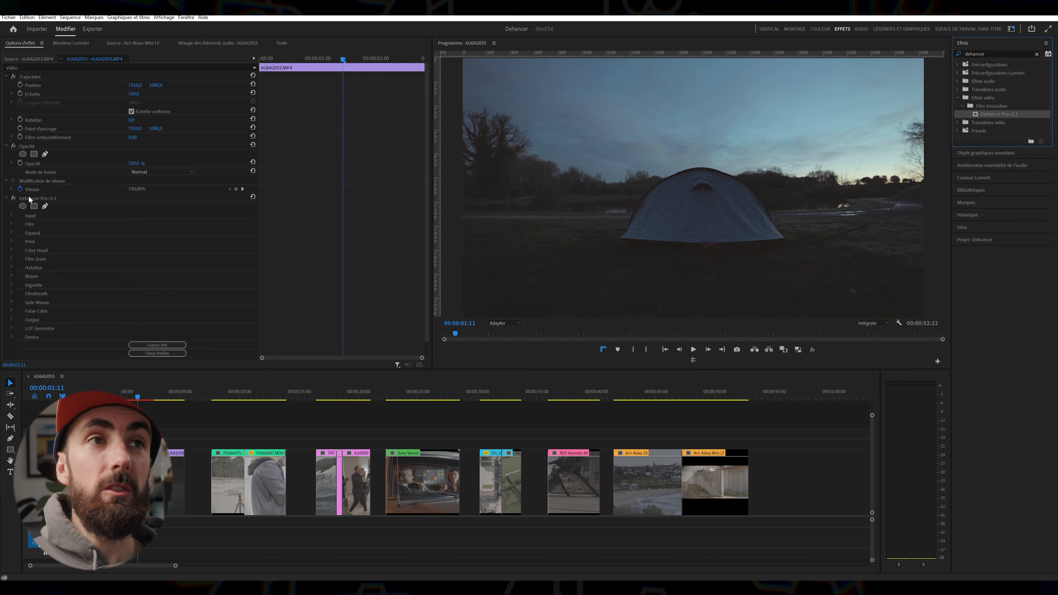
Compare the tent clip with the Dehancer effect disabled and enabled, and expand the effect's Input settings
{"action": "left_click", "coordinate": [14, 199]}
{"action": "left_click", "coordinate": [14, 199]}
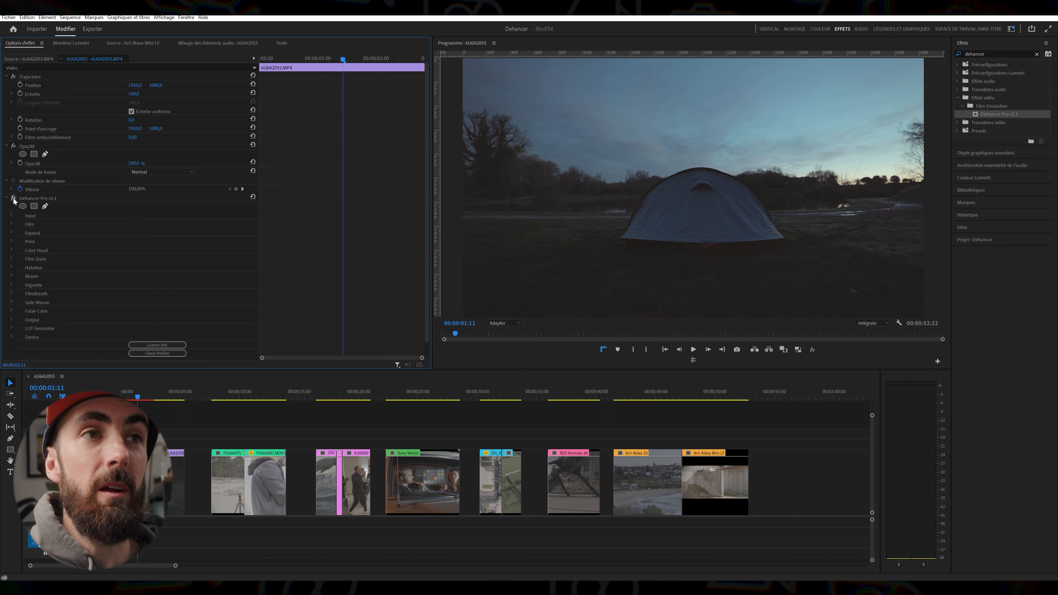
{"action": "left_click", "coordinate": [12, 215]}
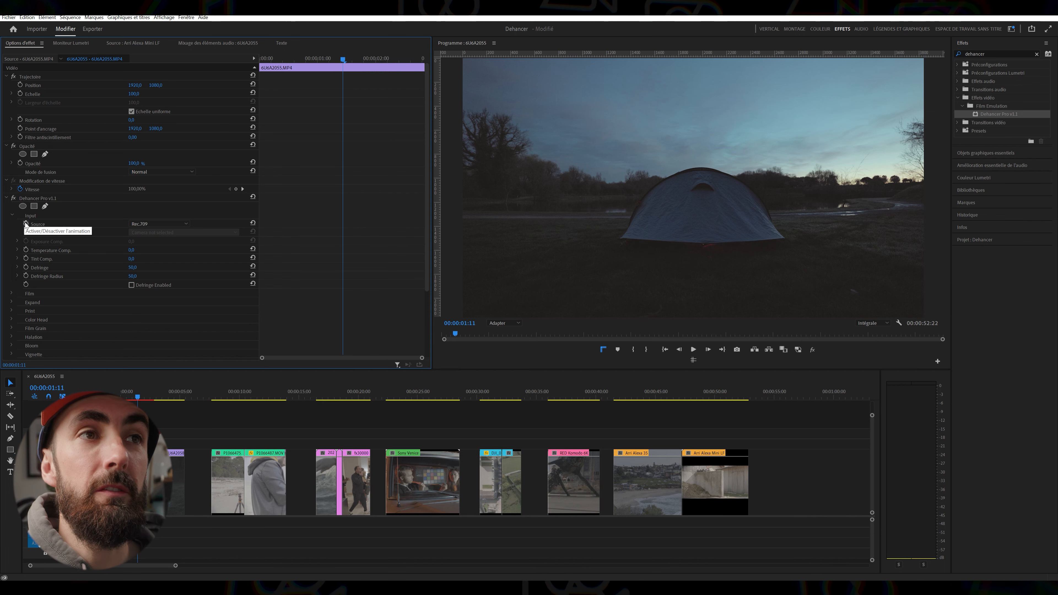
Try the Rec.2020, ACEScct (AP1), DVR WG/Rec709, DVR WG/Intermediate and Cineon Film Log input sources one after another
{"action": "left_click", "coordinate": [151, 224]}
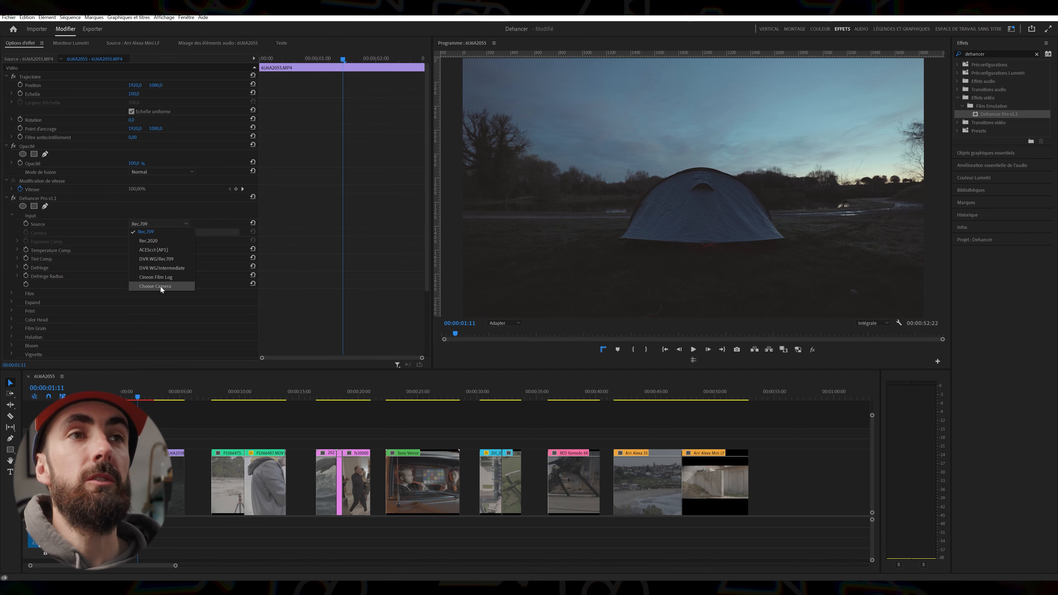
{"action": "left_click", "coordinate": [162, 239]}
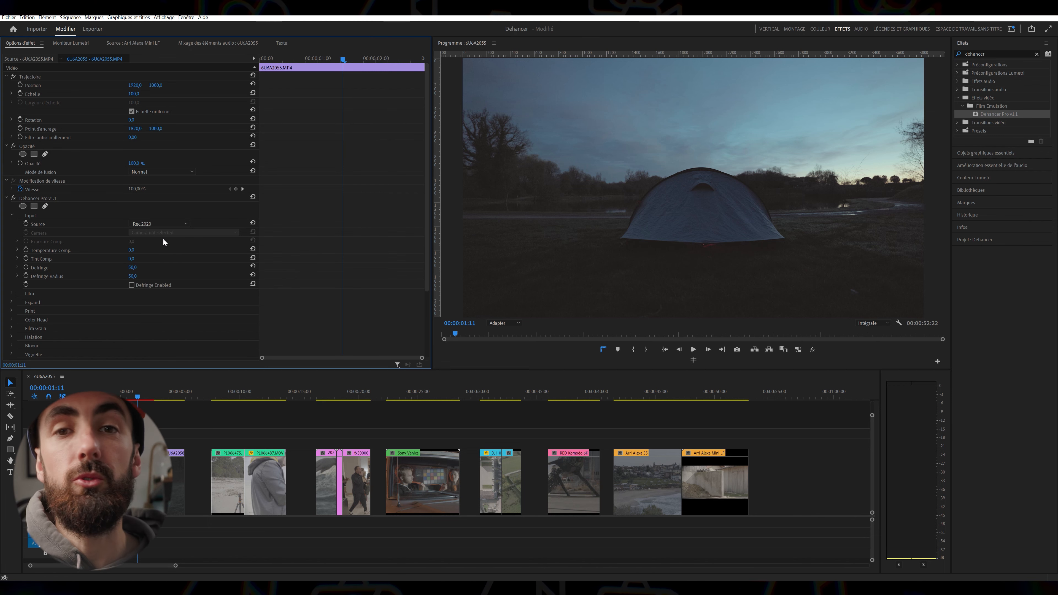
{"action": "left_click", "coordinate": [155, 224]}
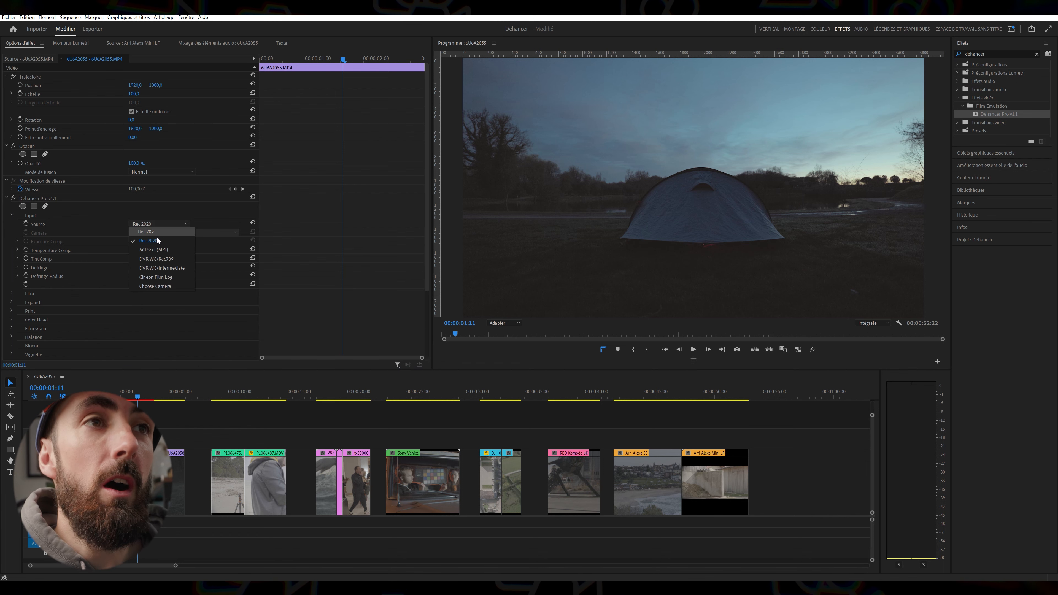
{"action": "left_click", "coordinate": [161, 250]}
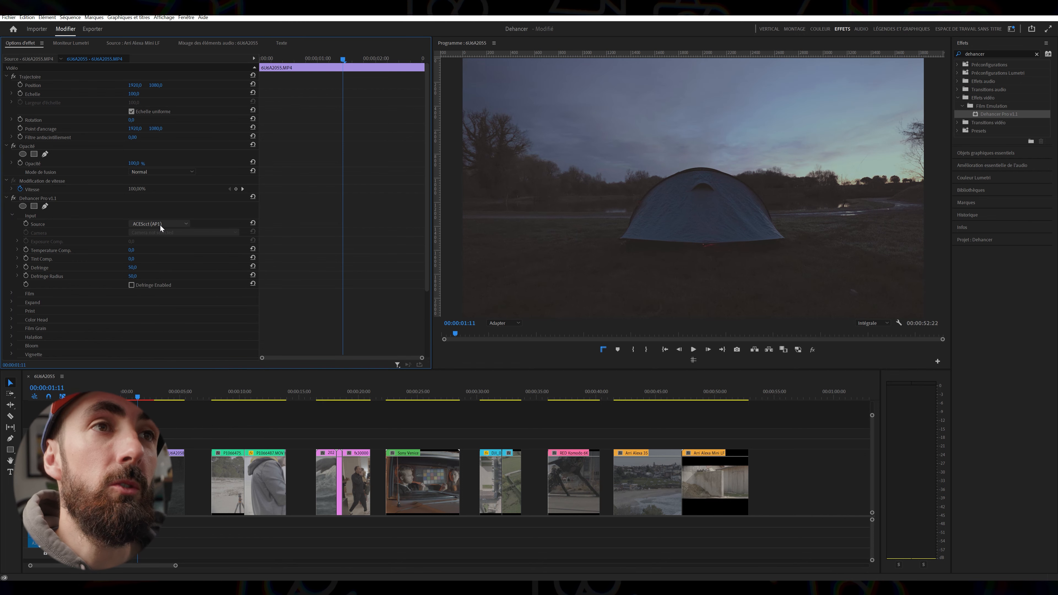
{"action": "left_click", "coordinate": [160, 223]}
{"action": "left_click", "coordinate": [163, 258]}
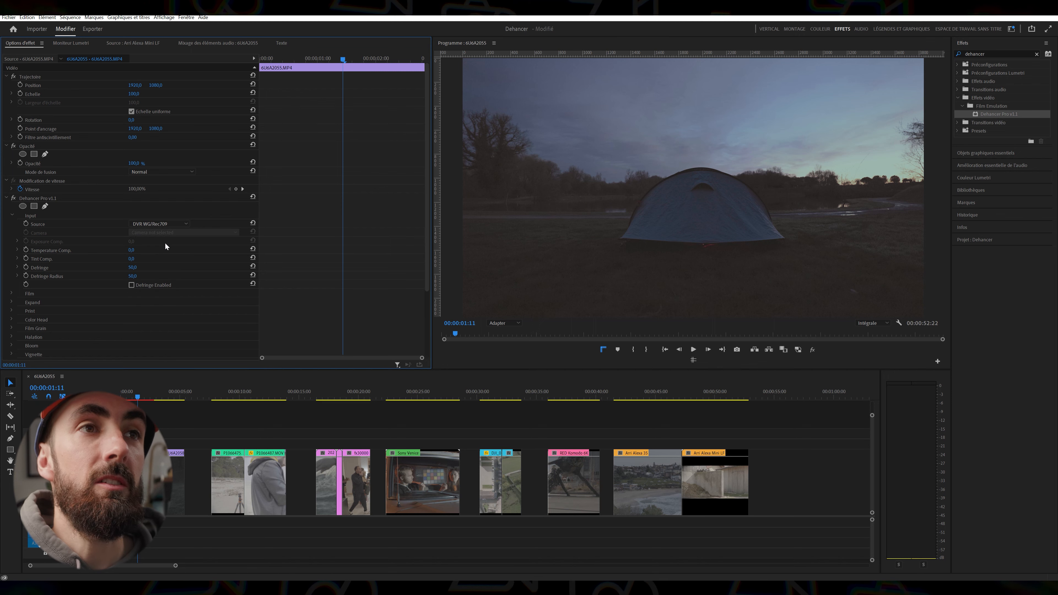
{"action": "left_click", "coordinate": [168, 224]}
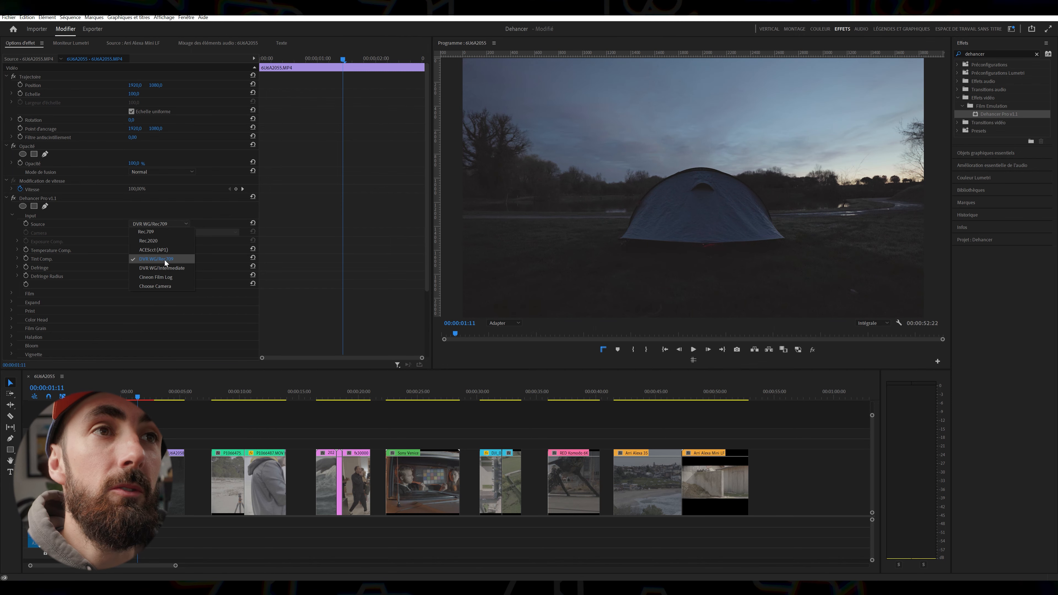
{"action": "left_click", "coordinate": [165, 264]}
{"action": "left_click", "coordinate": [170, 223]}
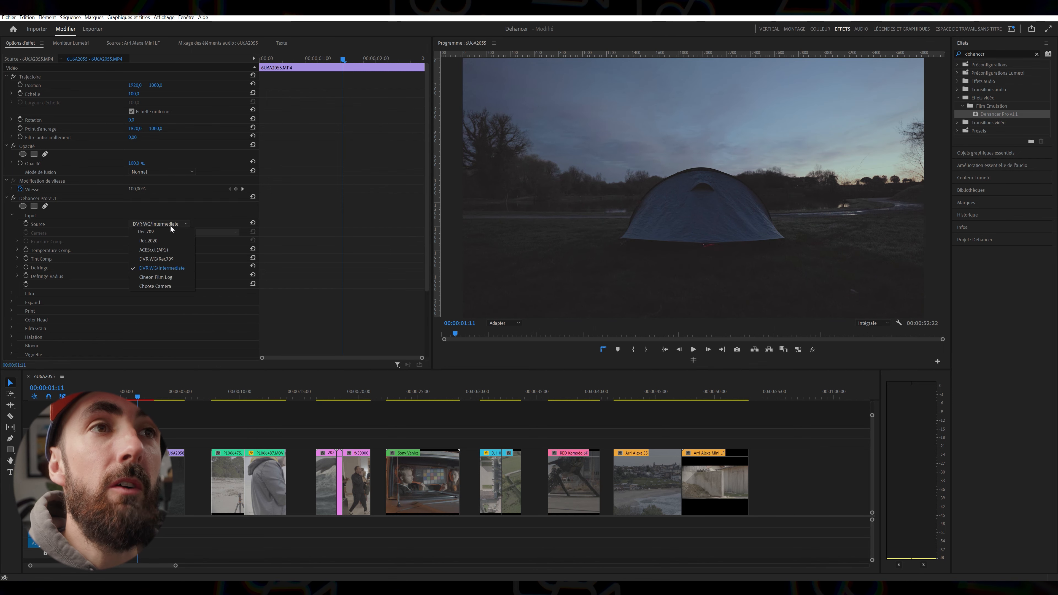
{"action": "left_click", "coordinate": [164, 277]}
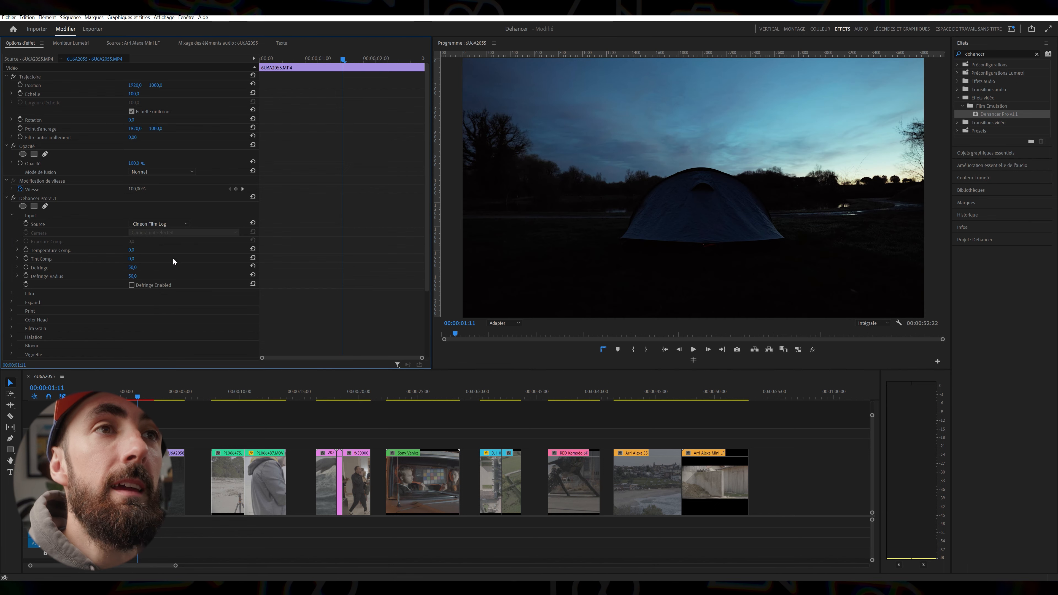
Set the input source to Choose Camera and select the Canon / R6 / Log 3 BT.709 camera profile
{"action": "left_click", "coordinate": [170, 225]}
{"action": "left_click", "coordinate": [151, 286]}
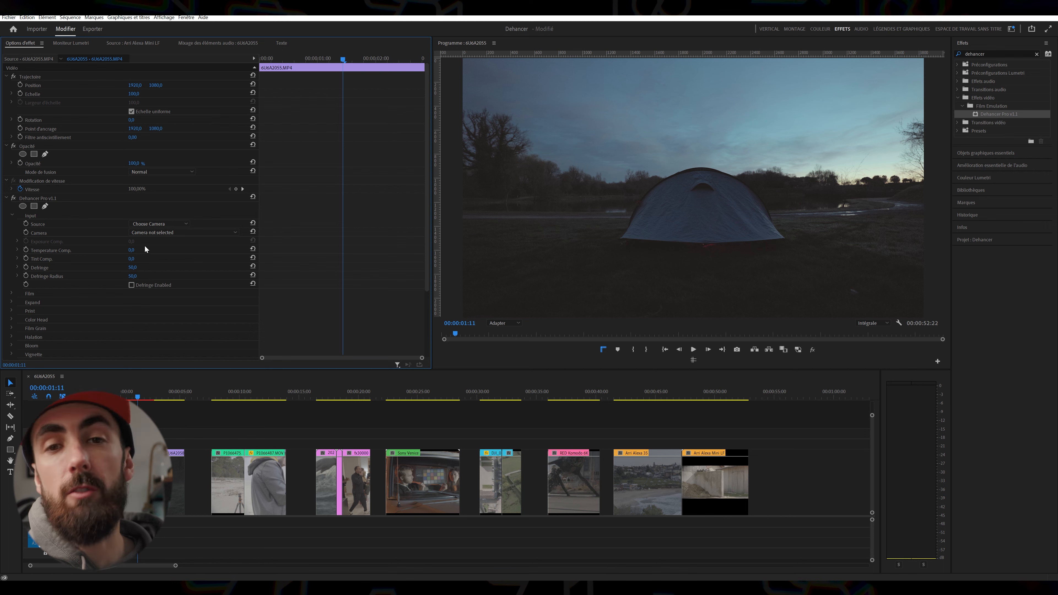
{"action": "left_click", "coordinate": [143, 232]}
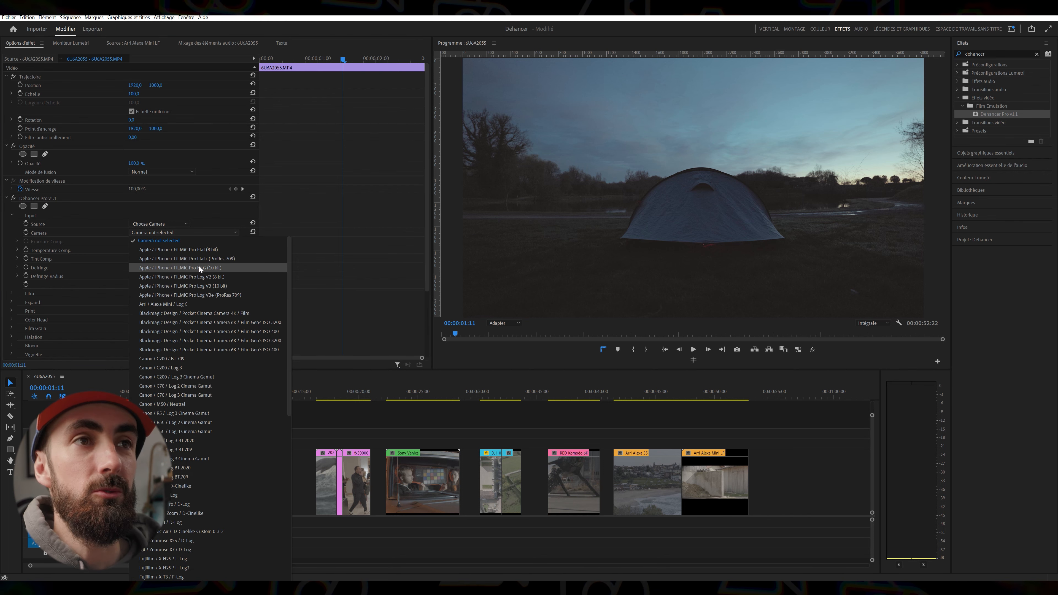
{"action": "scroll", "coordinate": [199, 265], "scroll_direction": "down", "scroll_amount": 3}
{"action": "scroll", "coordinate": [200, 273], "scroll_direction": "down", "scroll_amount": 3}
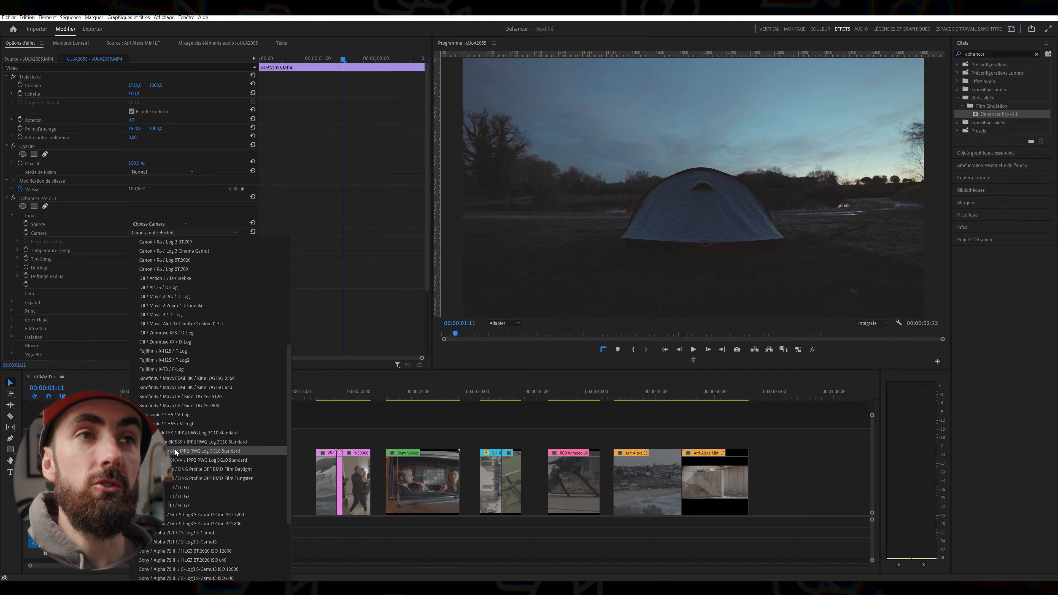
{"action": "scroll", "coordinate": [174, 450], "scroll_direction": "down", "scroll_amount": 3}
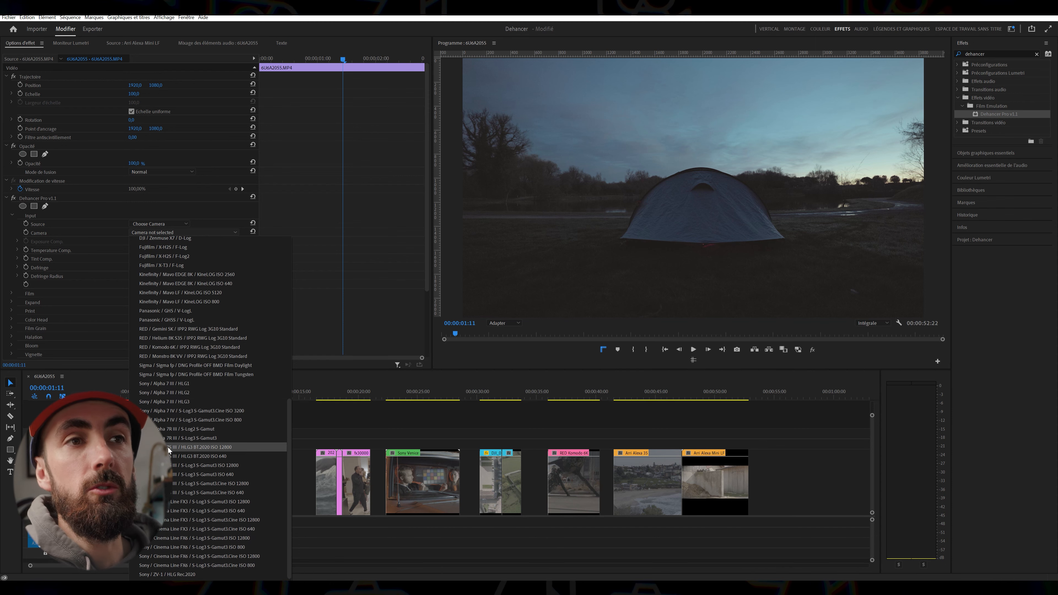
{"action": "scroll", "coordinate": [186, 425], "scroll_direction": "down", "scroll_amount": 1}
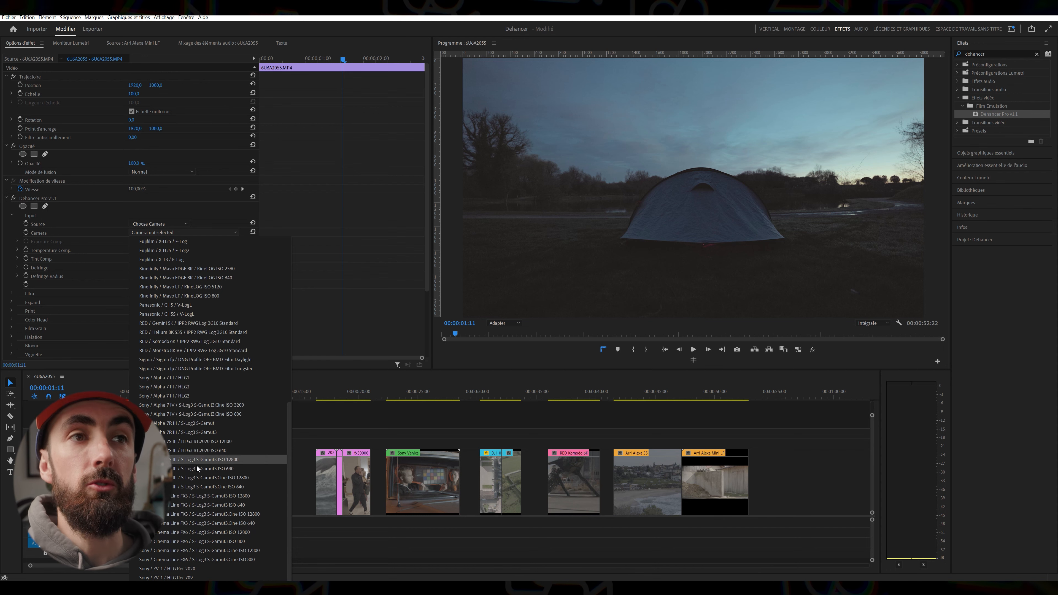
{"action": "scroll", "coordinate": [171, 496], "scroll_direction": "up", "scroll_amount": 10}
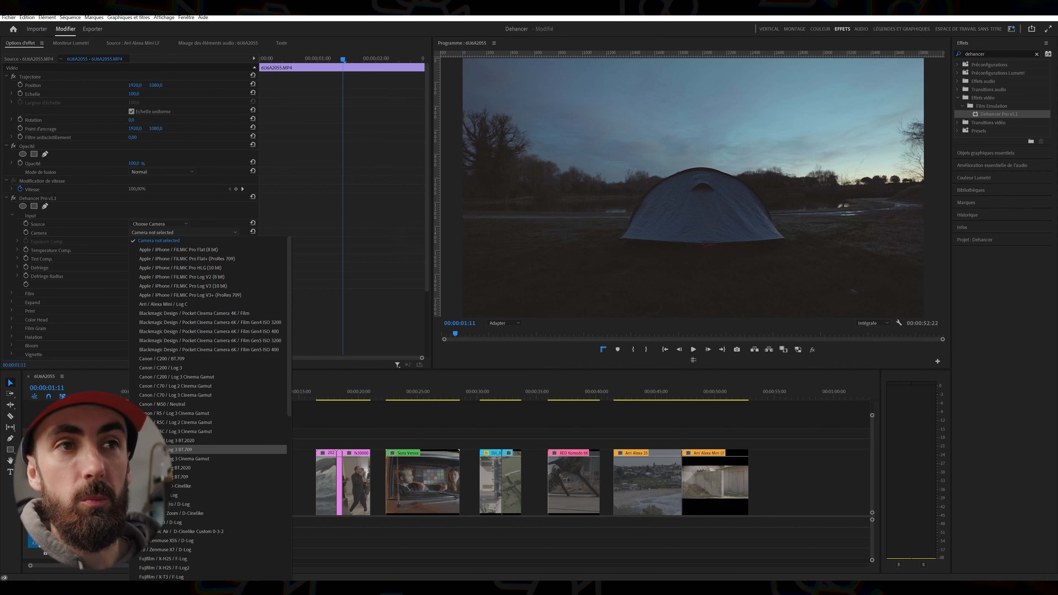
{"action": "left_click", "coordinate": [177, 450]}
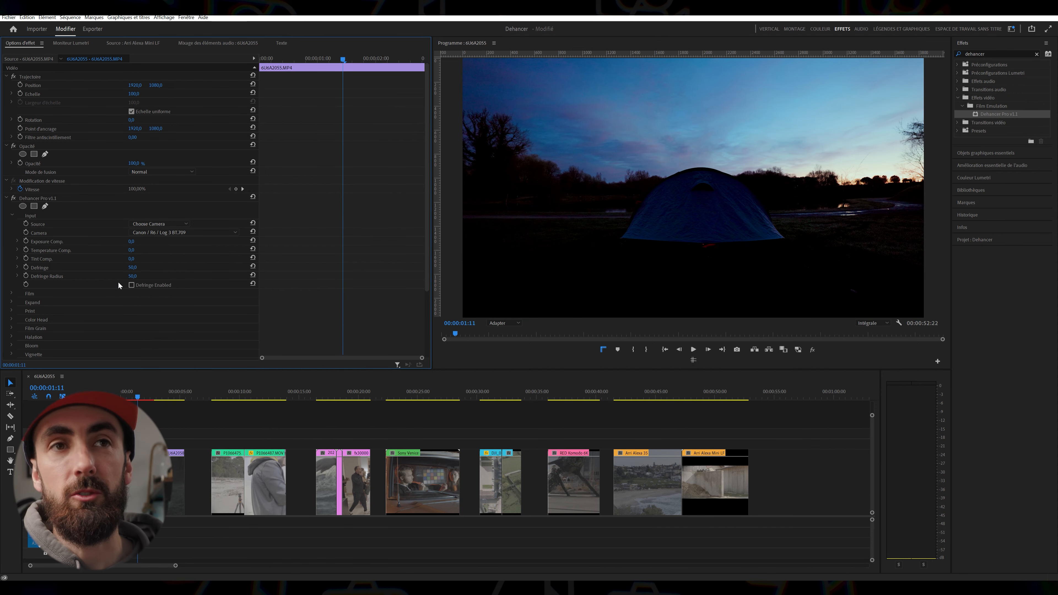
Try exposure compensation values of 3 and 0,4 on the tent clip, and reset the value to 0
{"action": "left_click", "coordinate": [131, 241]}
{"action": "type", "text": "3"}
{"action": "key", "text": "Return"}
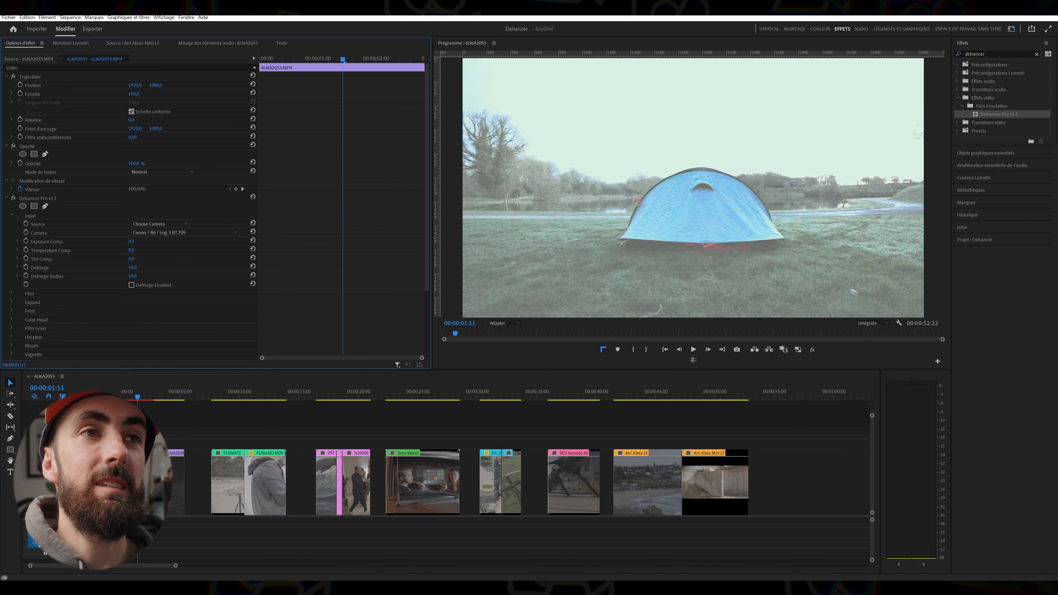
{"action": "left_click", "coordinate": [131, 241]}
{"action": "type", "text": "0,4"}
{"action": "key", "text": "Return"}
{"action": "left_click_drag", "start_coordinate": [131, 241], "coordinate": [147, 258]}
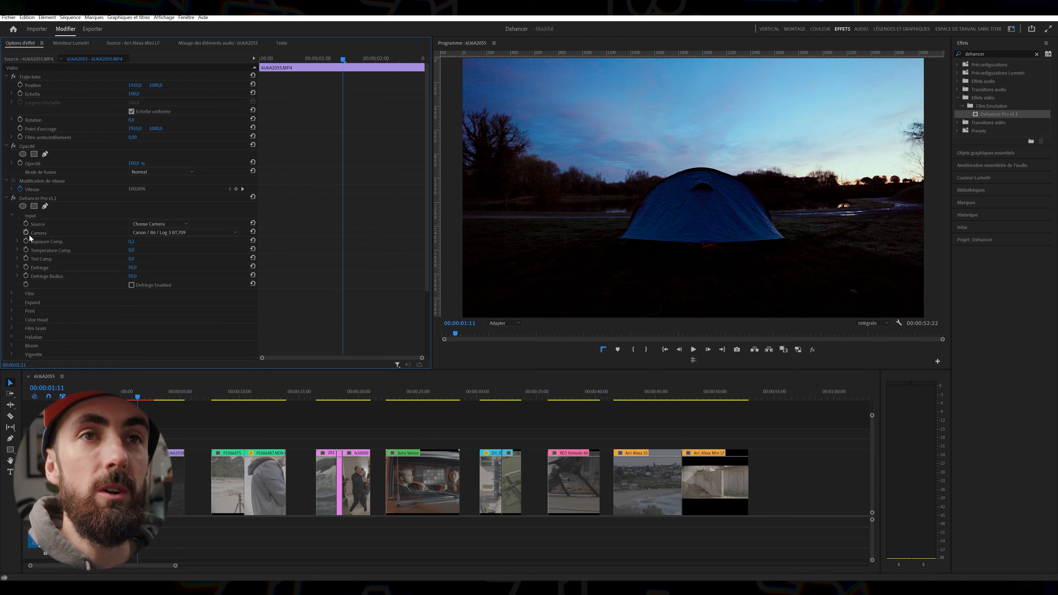
{"action": "left_click", "coordinate": [140, 239]}
{"action": "type", "text": "0"}
{"action": "key", "text": "Return"}
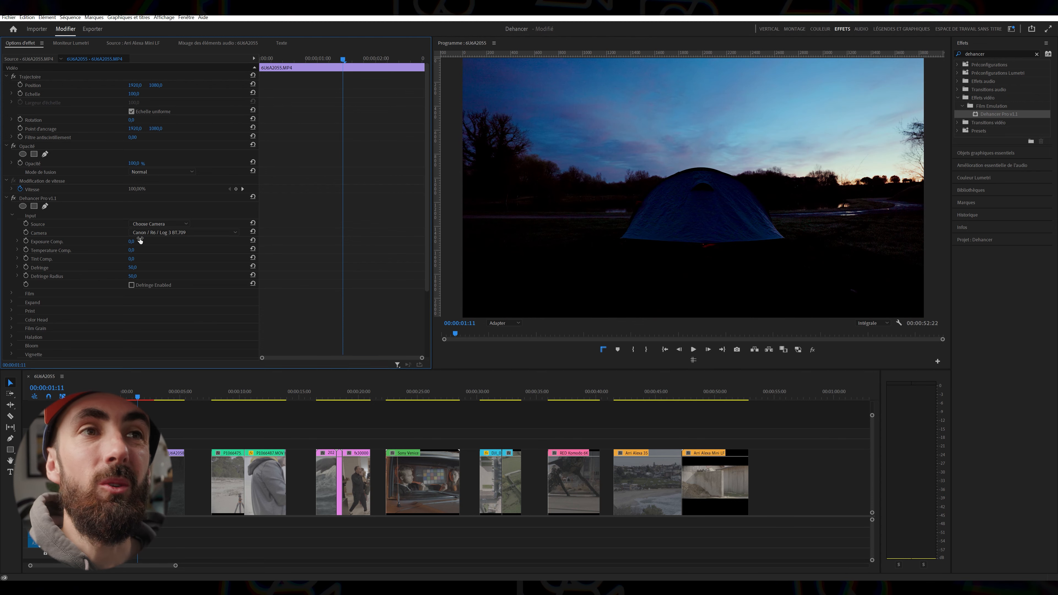
Try small exposure compensation values of 0,1 and 0,2 on the tent clip, and return the value to 0
{"action": "left_click", "coordinate": [131, 241]}
{"action": "type", "text": "0,1"}
{"action": "key", "text": "Return"}
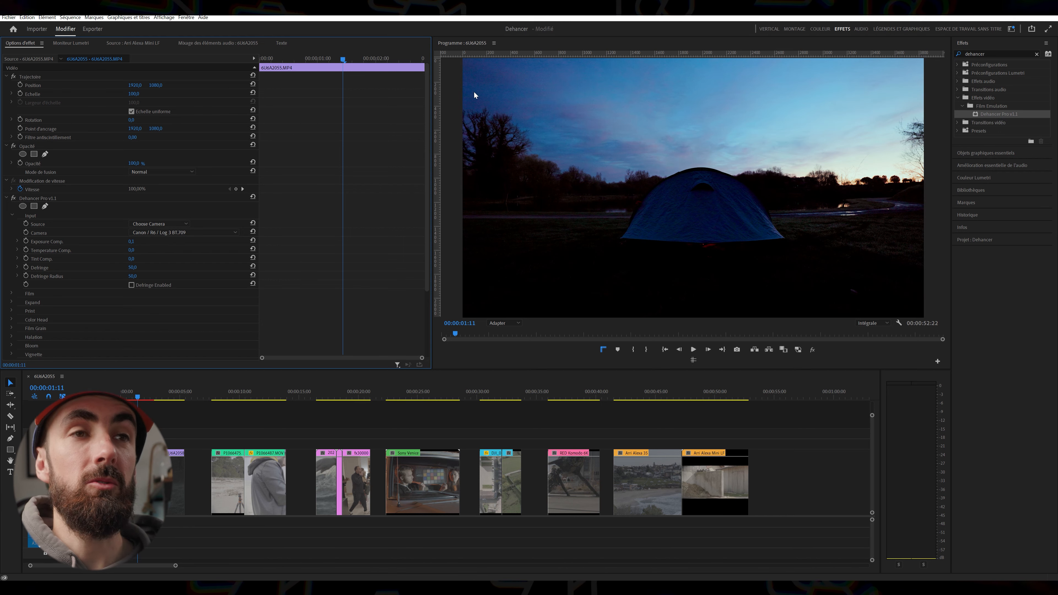
{"action": "left_click", "coordinate": [131, 242]}
{"action": "type", "text": "0,2"}
{"action": "key", "text": "Return"}
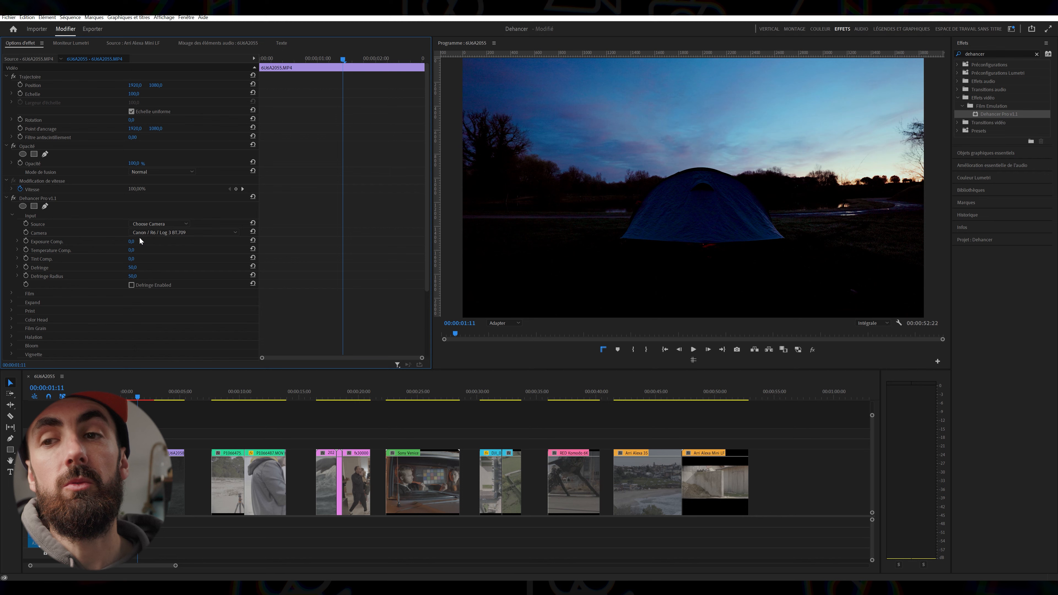
{"action": "left_click", "coordinate": [133, 241]}
{"action": "type", "text": "0"}
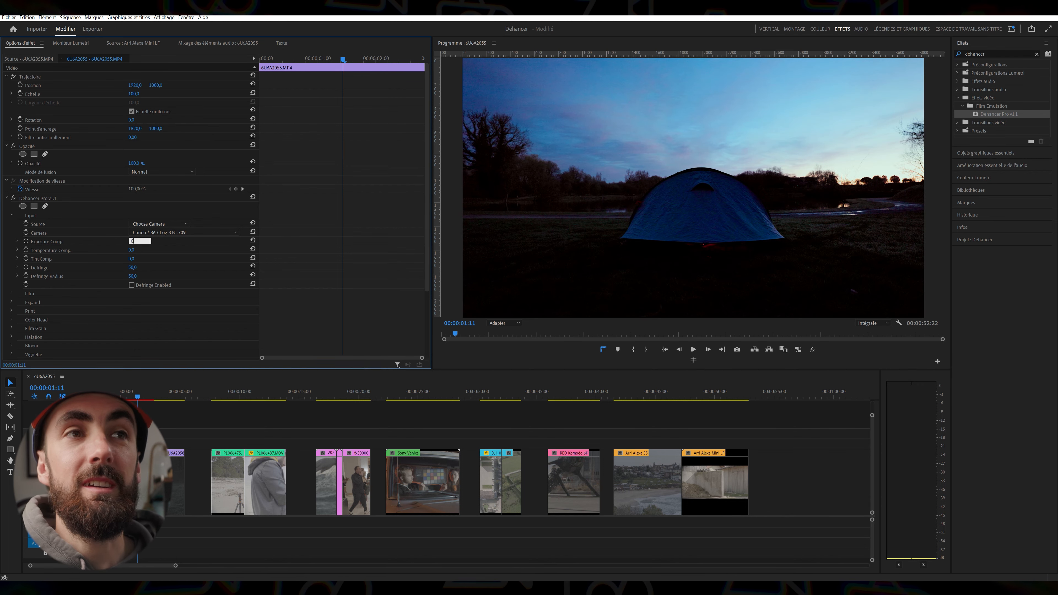
{"action": "key", "text": "Return"}
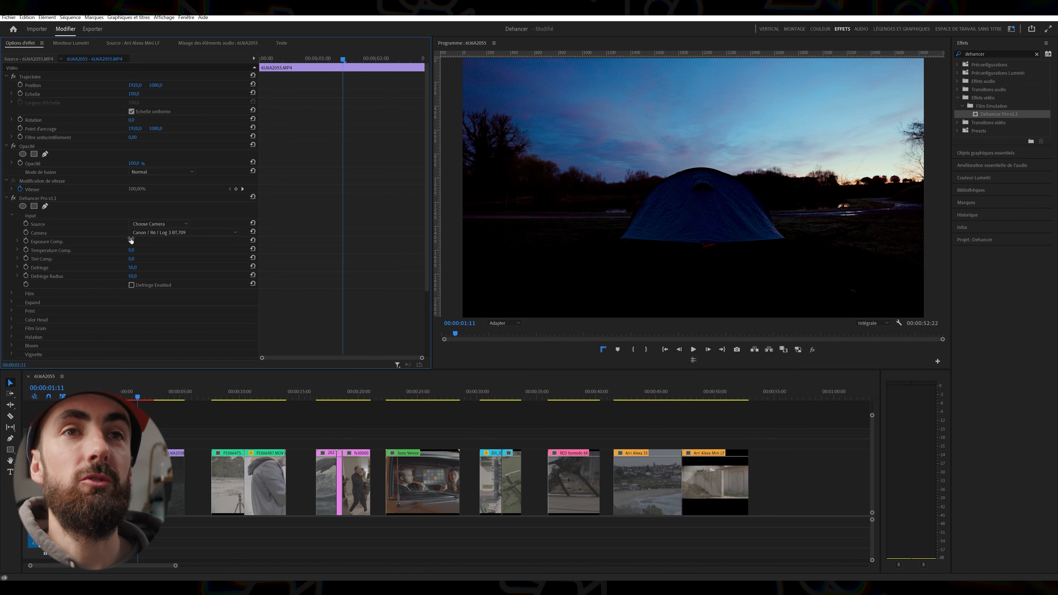
Test the exposure compensation again with values of 3 and 0,4
{"action": "left_click", "coordinate": [131, 241]}
{"action": "type", "text": "3"}
{"action": "key", "text": "Return"}
{"action": "left_click", "coordinate": [131, 241]}
{"action": "type", "text": "0,4"}
{"action": "key", "text": "Return"}
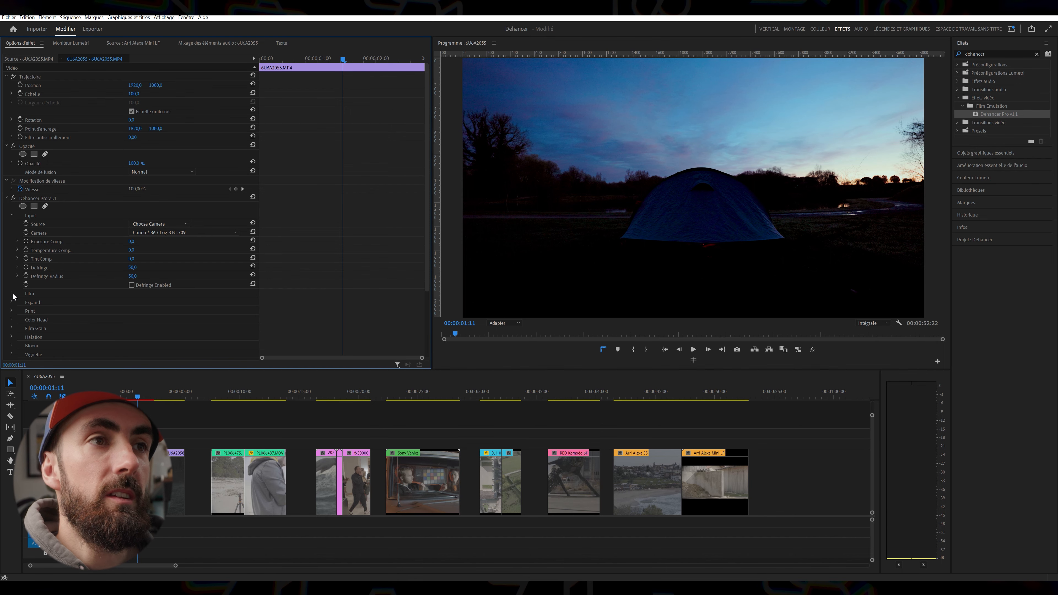
Expand Dehancer's Film settings and browse the available film stock profiles
{"action": "left_click", "coordinate": [11, 293]}
{"action": "scroll", "coordinate": [84, 297], "scroll_direction": "down", "scroll_amount": 1}
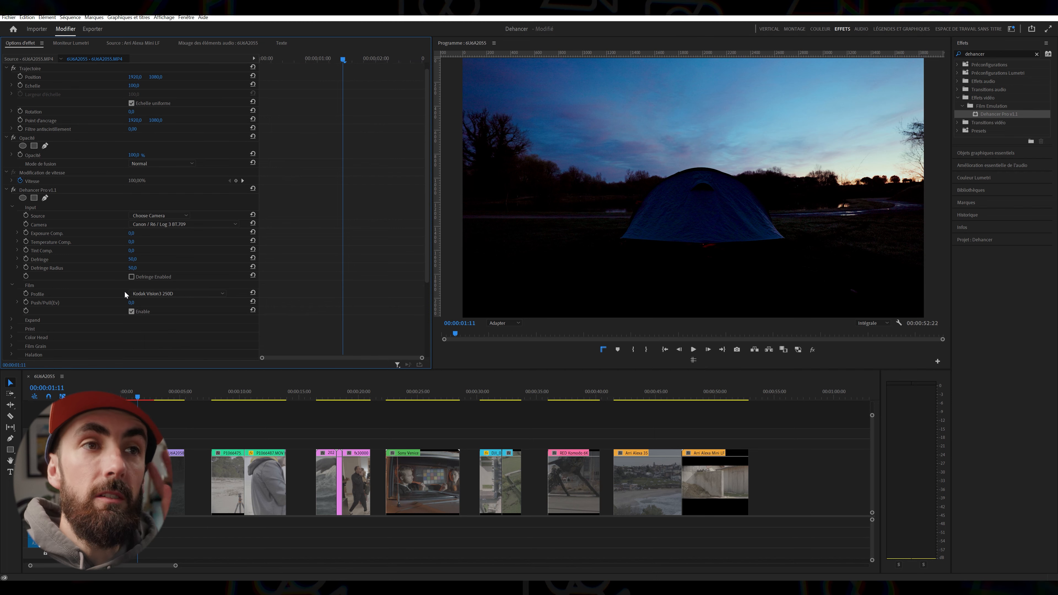
{"action": "left_click", "coordinate": [135, 293]}
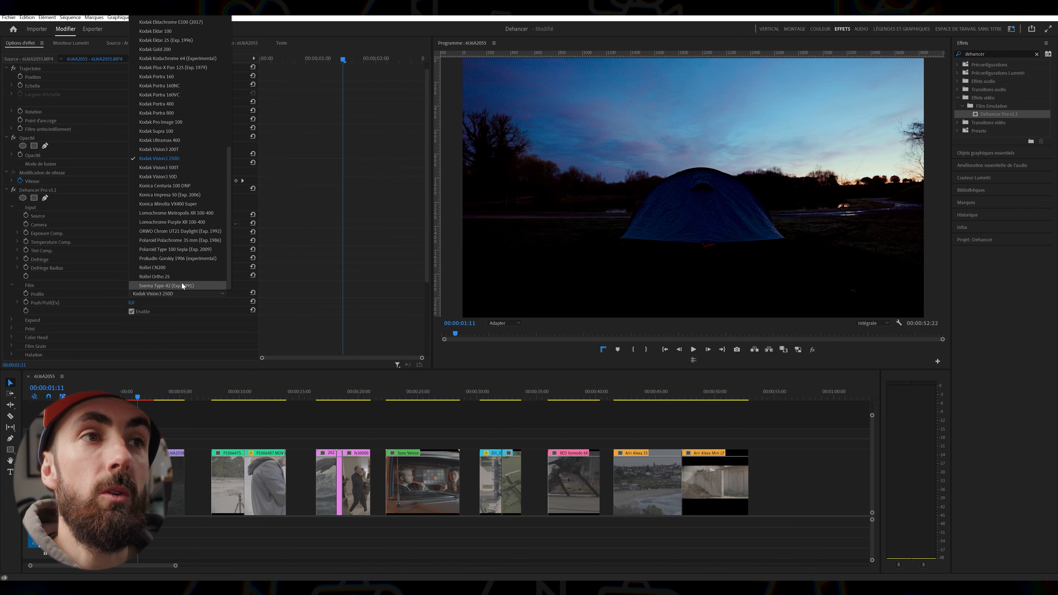
{"action": "scroll", "coordinate": [176, 237], "scroll_direction": "up", "scroll_amount": 10}
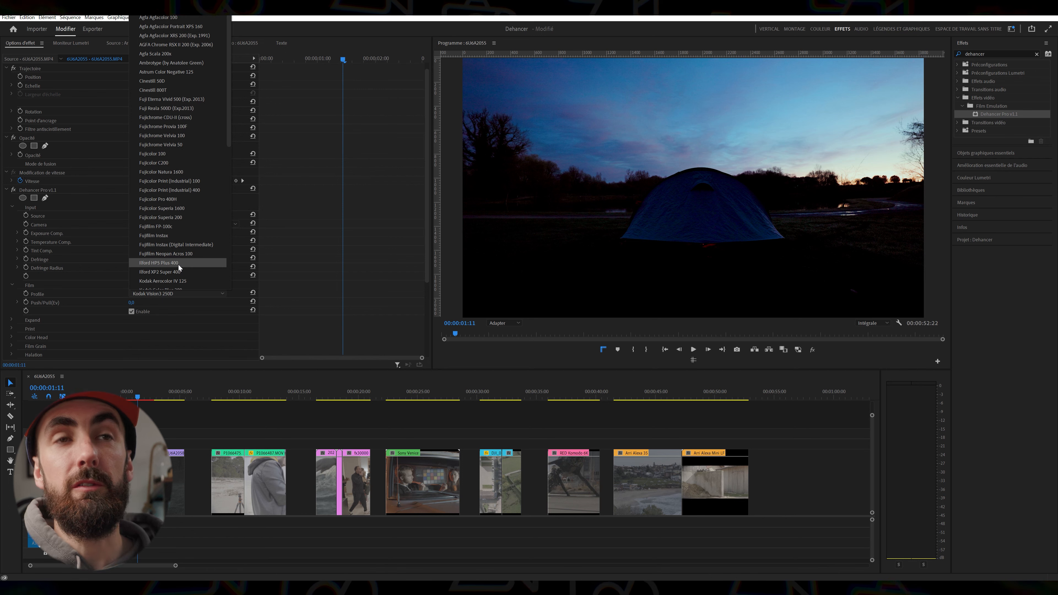
Compare the image with the Kodak Vision3 250D film profile disabled and enabled, and reopen the list of film profiles
{"action": "left_click", "coordinate": [131, 312]}
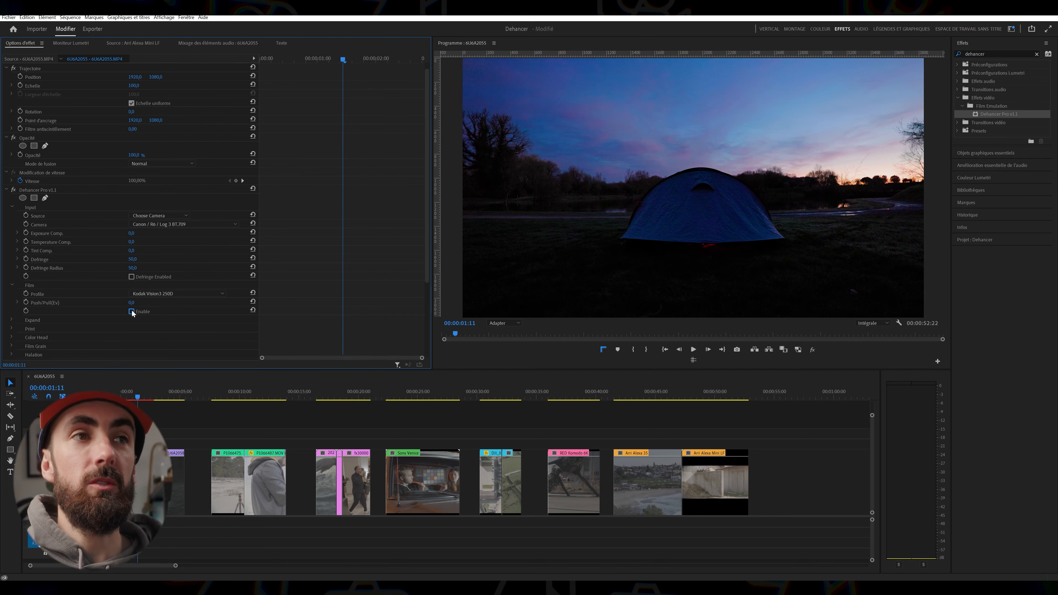
{"action": "left_click", "coordinate": [132, 312]}
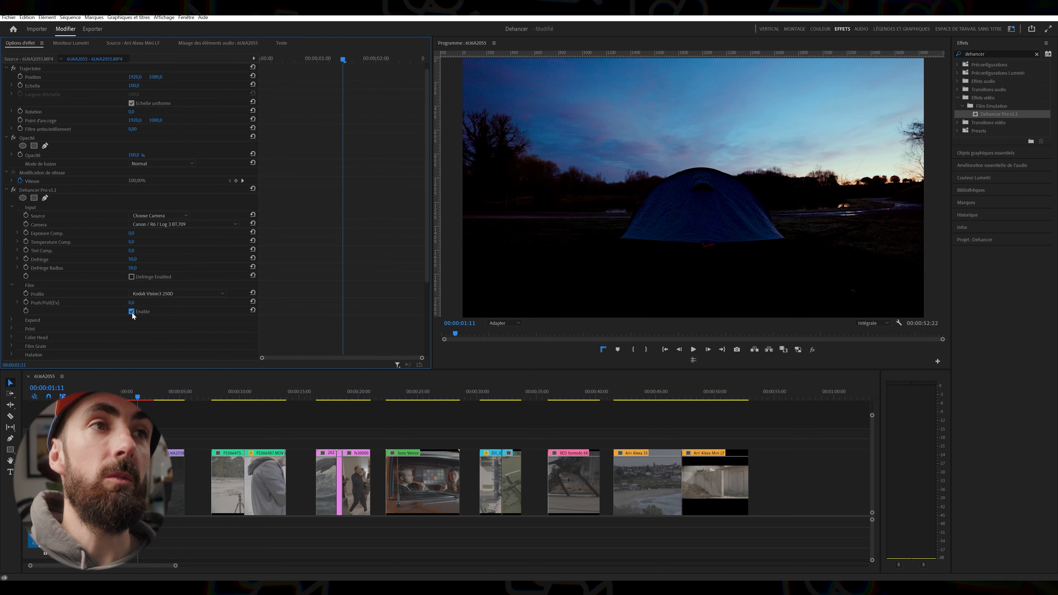
{"action": "left_click", "coordinate": [169, 294]}
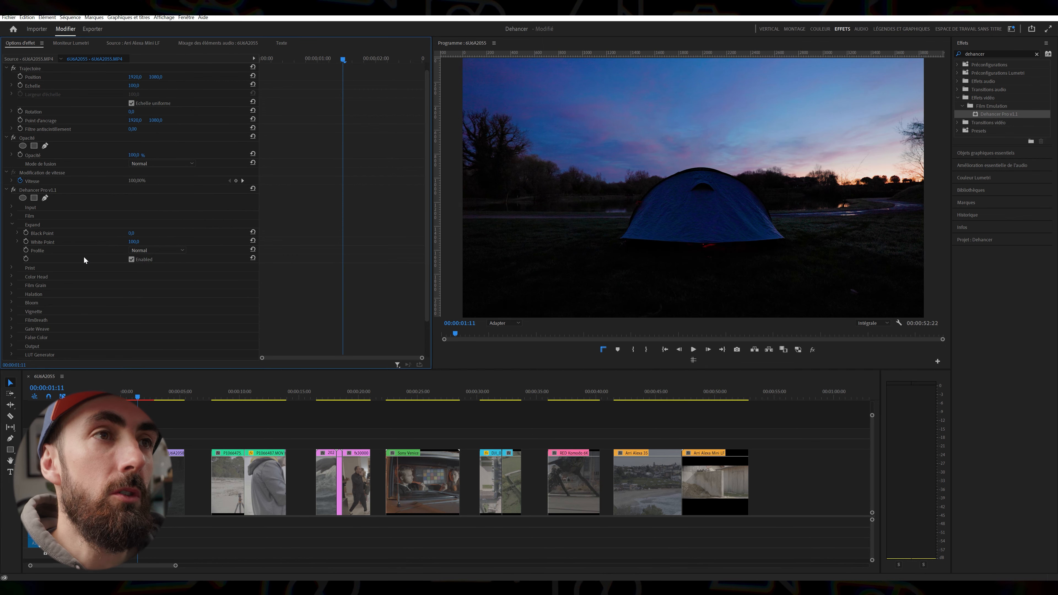
Set the Expand black point to -4,0 and compare the image with the Expand settings disabled and enabled
{"action": "left_click", "coordinate": [131, 259]}
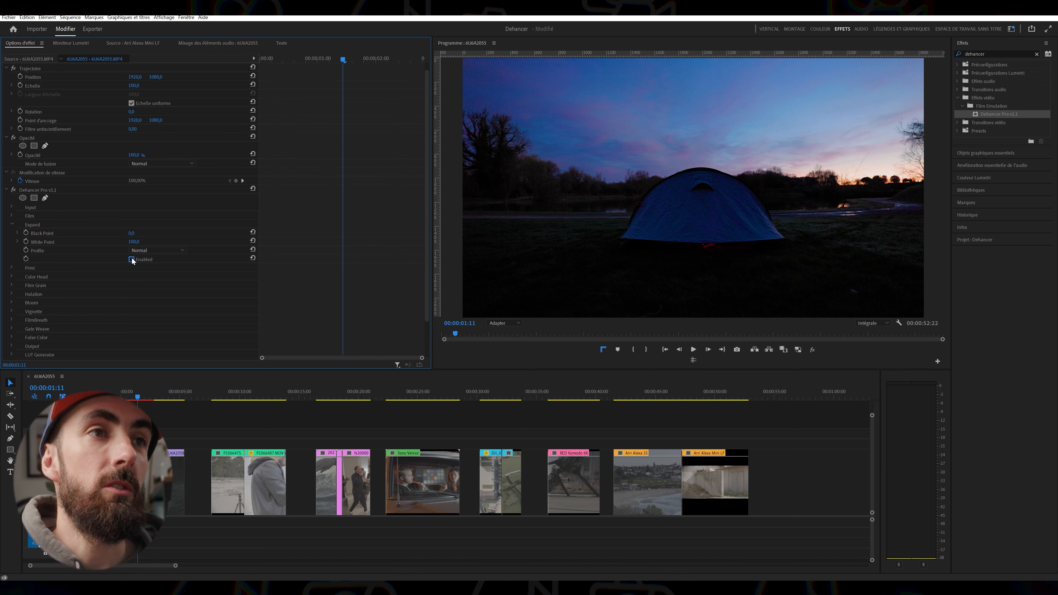
{"action": "left_click_drag", "start_coordinate": [131, 233], "coordinate": [128, 233]}
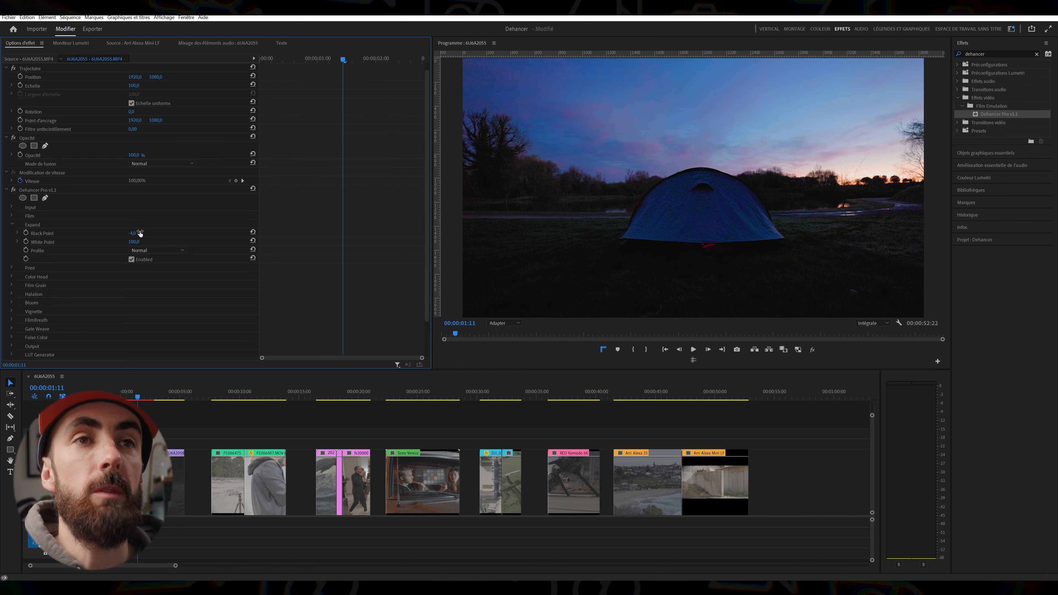
{"action": "left_click", "coordinate": [131, 259]}
{"action": "left_click", "coordinate": [132, 260]}
{"action": "left_click", "coordinate": [131, 259]}
{"action": "left_click", "coordinate": [132, 259]}
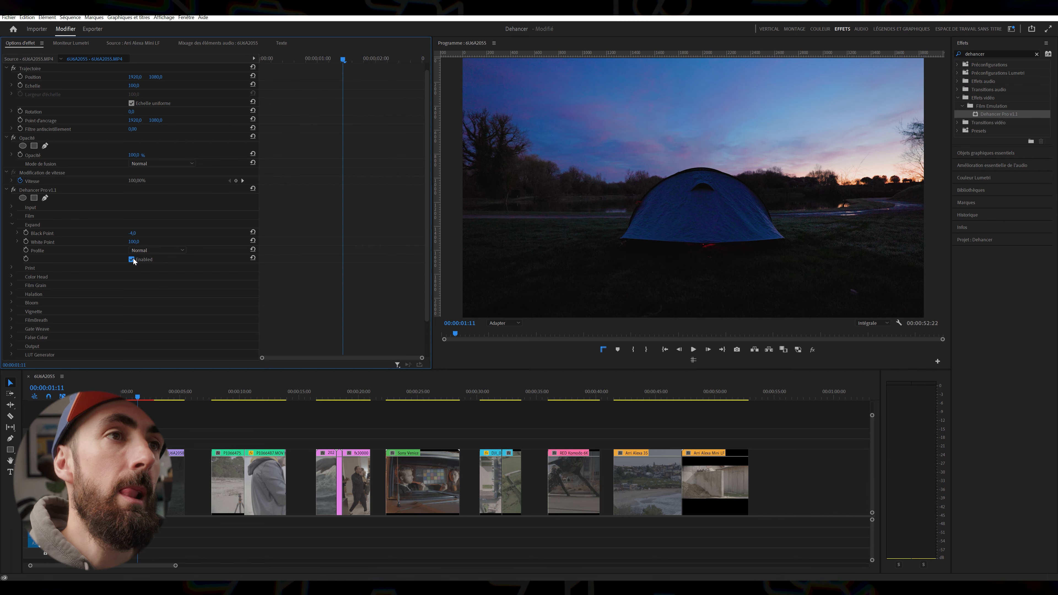
Try the Cineon Film Log, Kodak 2383 Print Film and Kodak Endura Glossy Paper print profiles, and return to Linear
{"action": "left_click", "coordinate": [12, 225]}
{"action": "left_click", "coordinate": [12, 234]}
{"action": "left_click", "coordinate": [155, 240]}
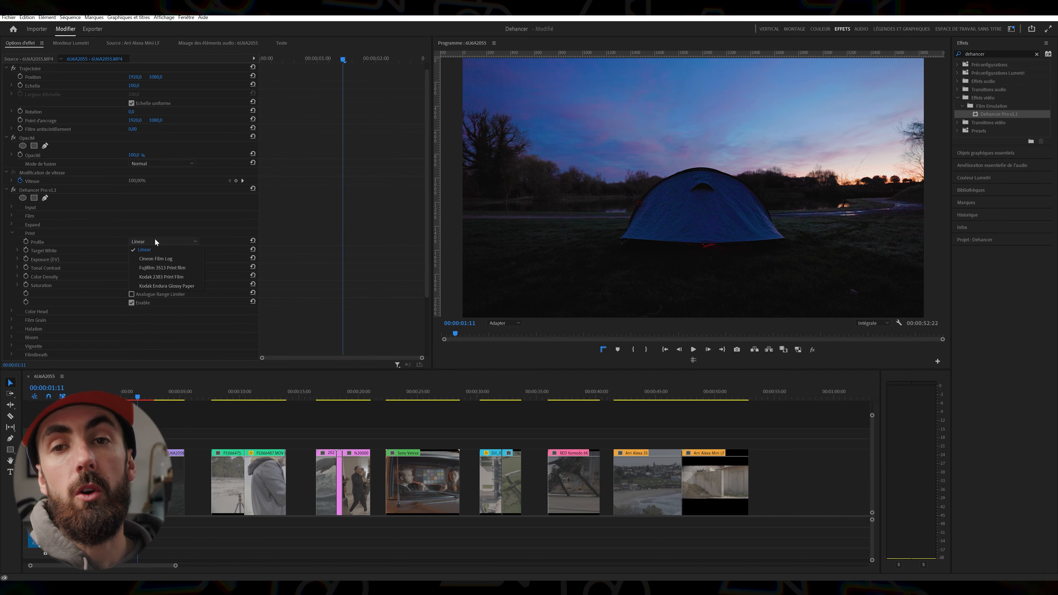
{"action": "left_click", "coordinate": [155, 256]}
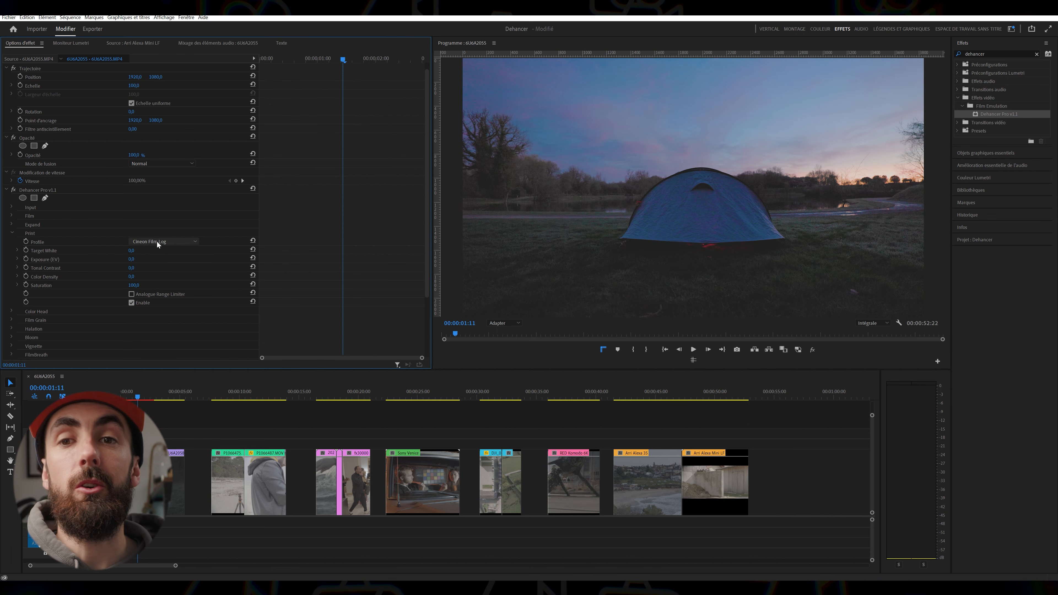
{"action": "left_click", "coordinate": [157, 240]}
{"action": "left_click", "coordinate": [166, 273]}
{"action": "left_click", "coordinate": [164, 243]}
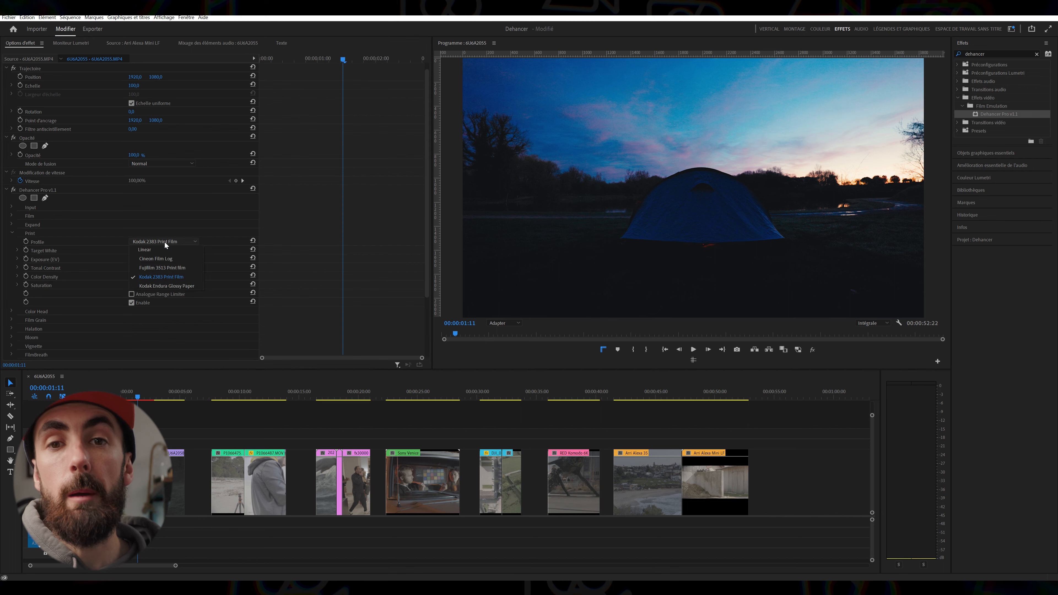
{"action": "left_click", "coordinate": [170, 283]}
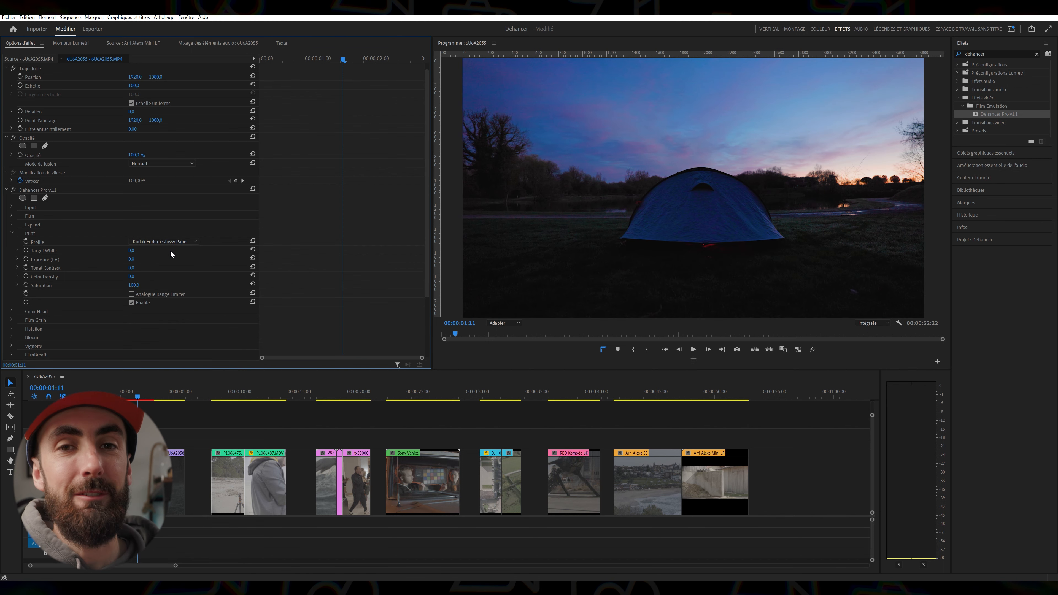
{"action": "left_click", "coordinate": [166, 240]}
{"action": "left_click", "coordinate": [163, 247]}
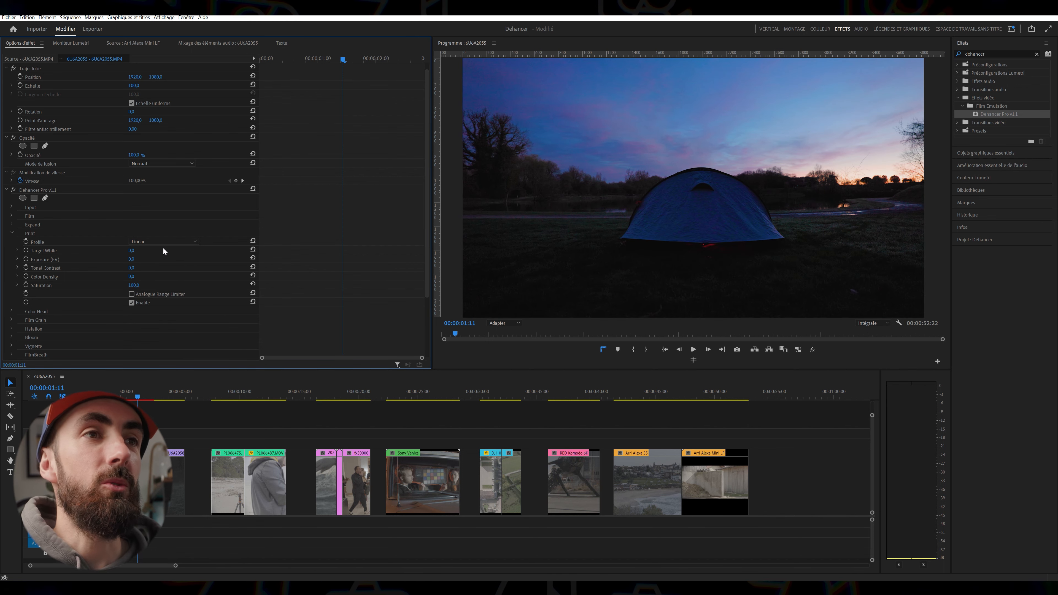
Test the Print target white, restore the Linear profile, and compare the image with the Print settings disabled and enabled
{"action": "left_click", "coordinate": [131, 303]}
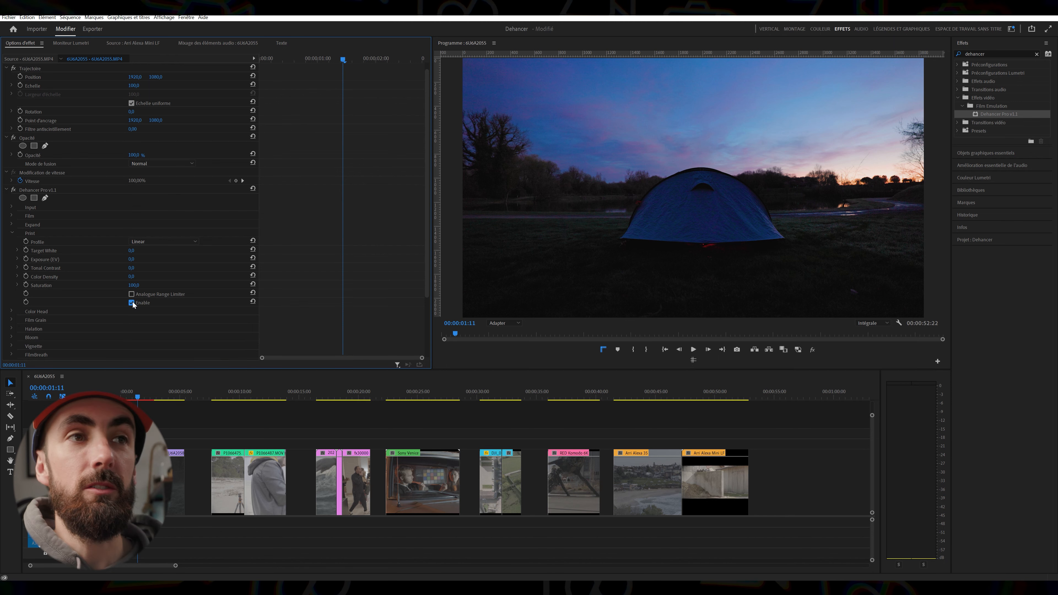
{"action": "left_click_drag", "start_coordinate": [131, 251], "coordinate": [132, 251]}
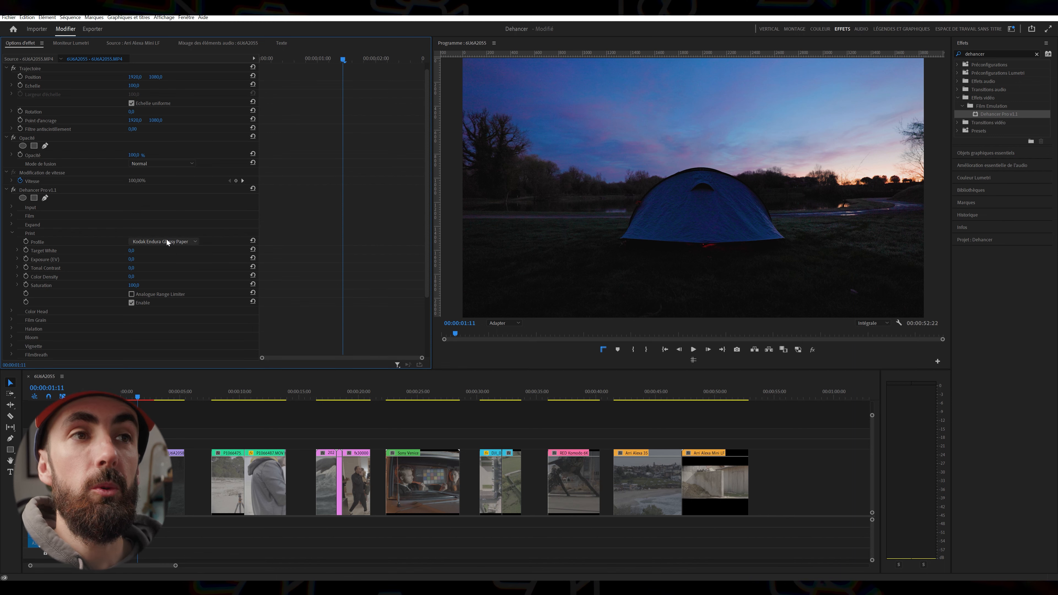
{"action": "left_click", "coordinate": [166, 242]}
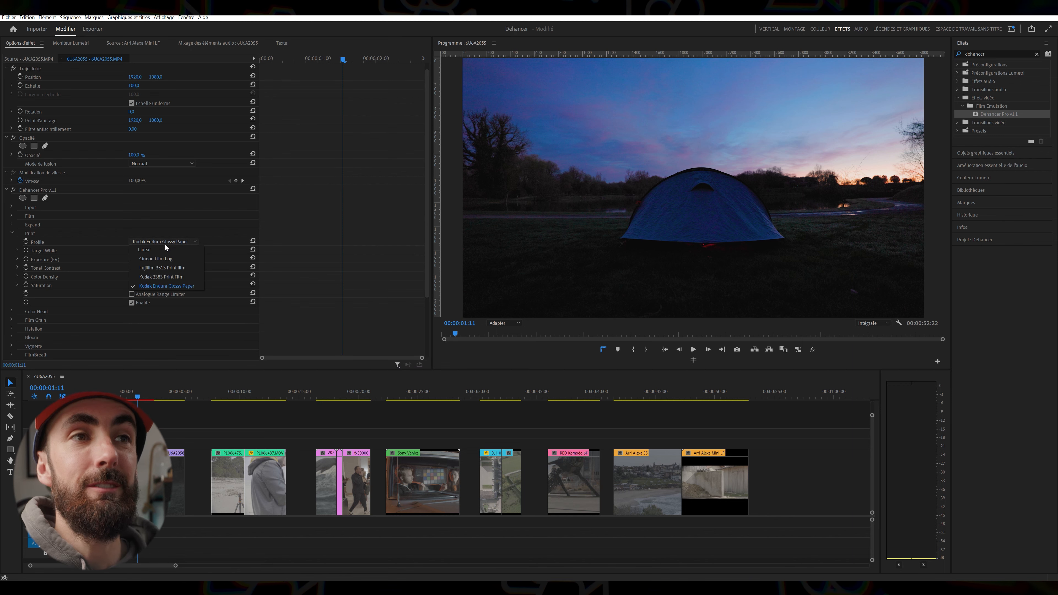
{"action": "left_click", "coordinate": [163, 247]}
{"action": "left_click", "coordinate": [132, 302]}
{"action": "left_click", "coordinate": [132, 302]}
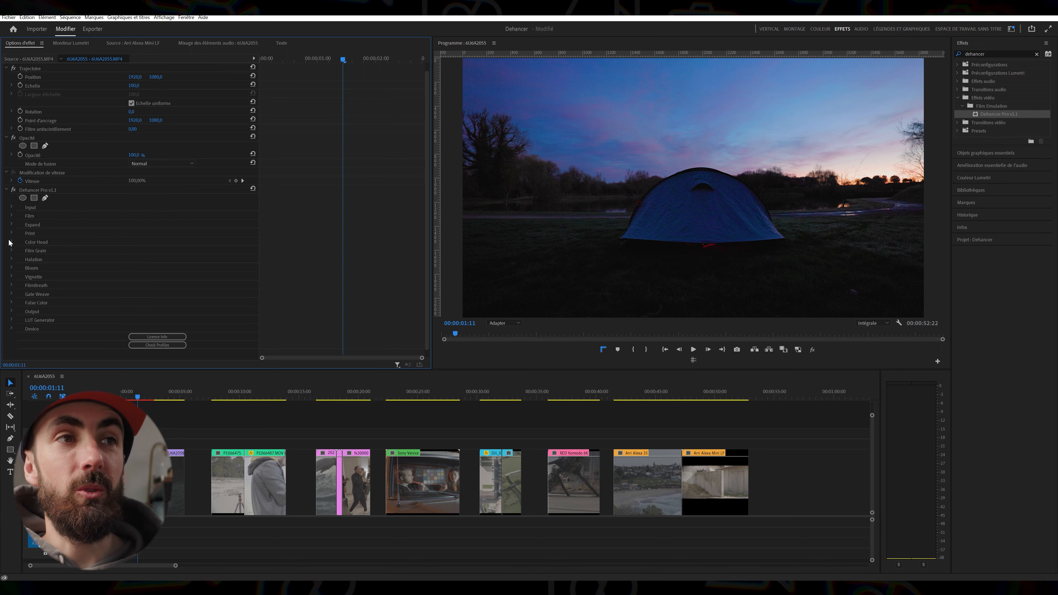
Shift Dehancer's Color Head Yellow - Blue balance toward yellow and set Magenta - Green to 0
{"action": "left_click", "coordinate": [11, 242]}
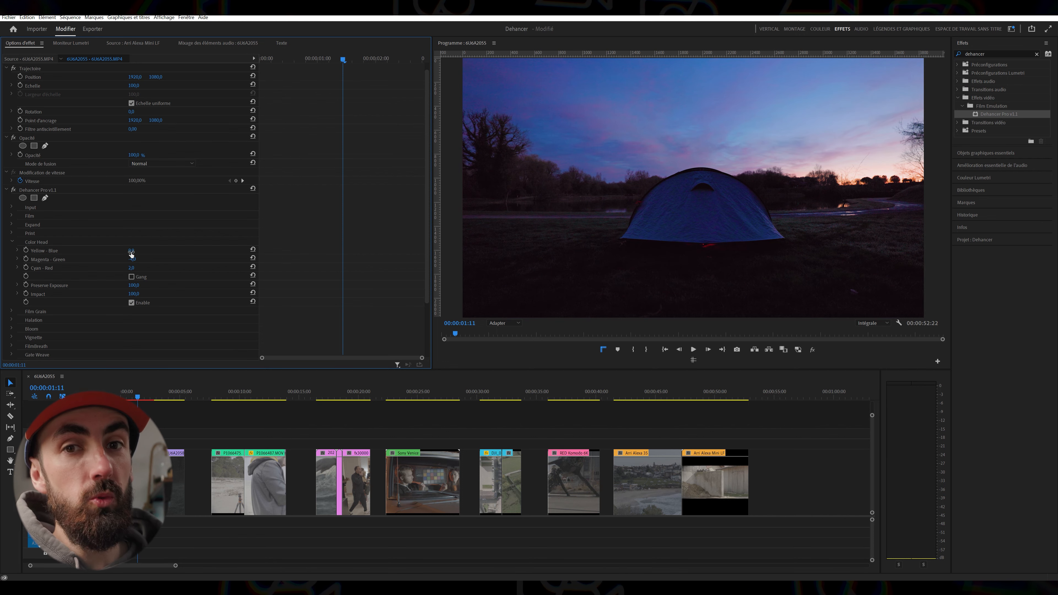
{"action": "left_click_drag", "start_coordinate": [132, 250], "coordinate": [127, 250]}
{"action": "left_click", "coordinate": [135, 259]}
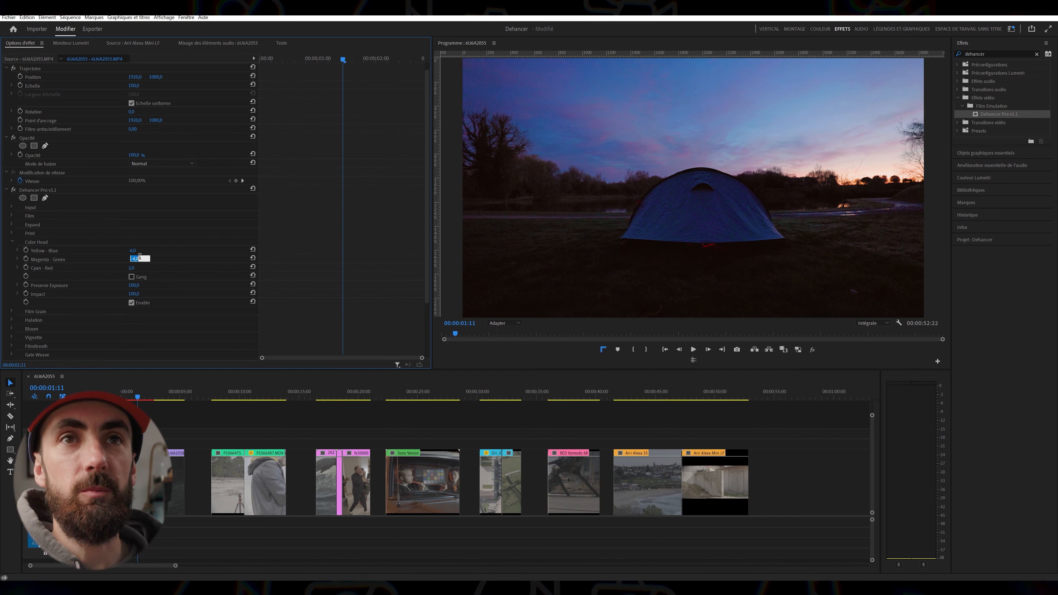
{"action": "type", "text": "0"}
{"action": "key", "text": "Return"}
Compare the image with the Color Head correction disabled and enabled, and collapse its settings
{"action": "left_click", "coordinate": [131, 302]}
{"action": "left_click", "coordinate": [131, 303]}
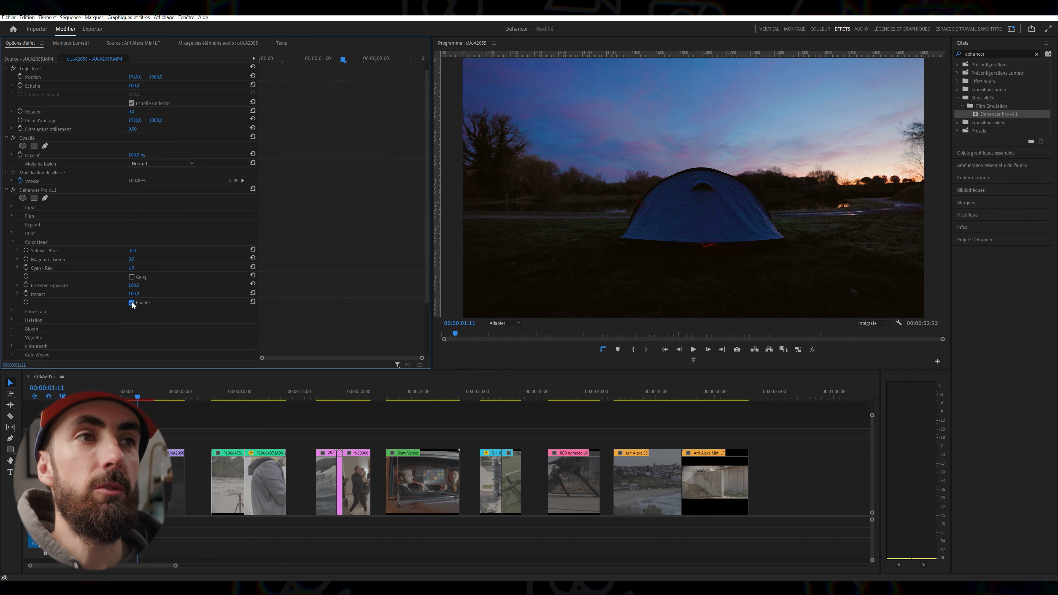
{"action": "left_click", "coordinate": [12, 241]}
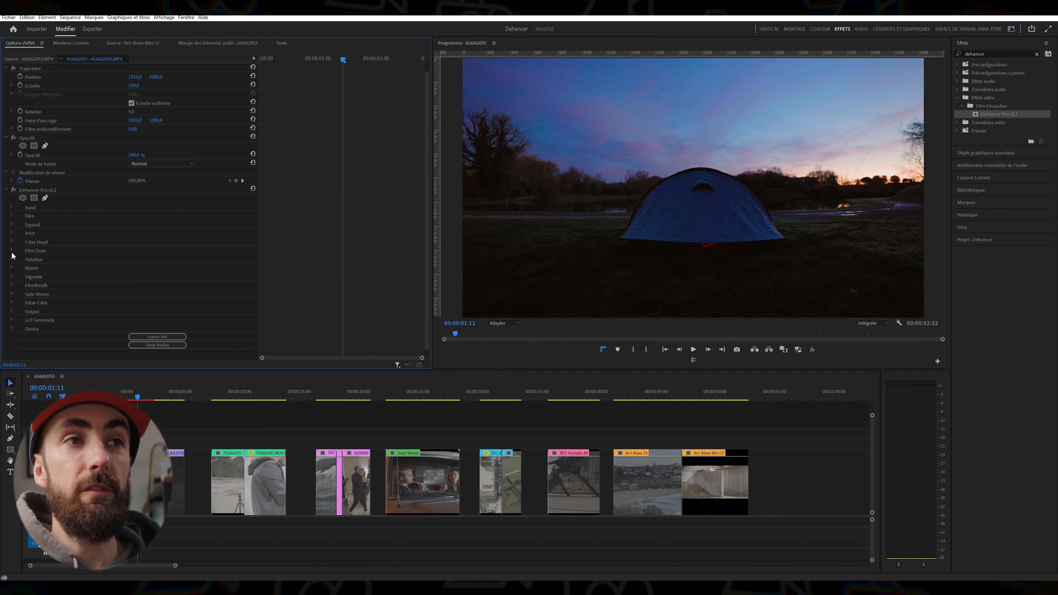
Enable Dehancer's Film Grain on the tent clip and compare the image with and without it
{"action": "left_click", "coordinate": [12, 250]}
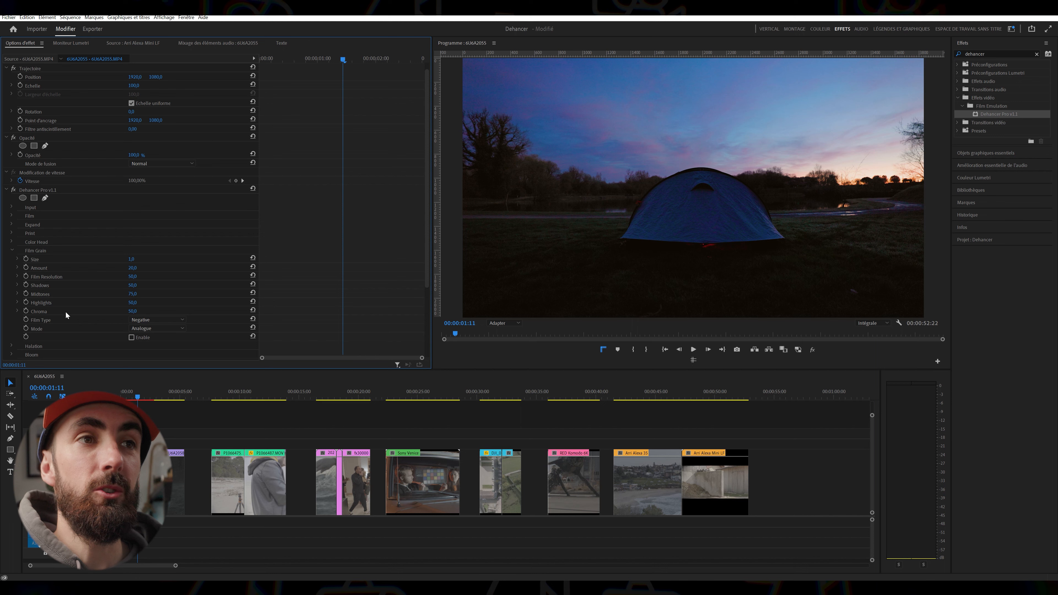
{"action": "left_click", "coordinate": [131, 338]}
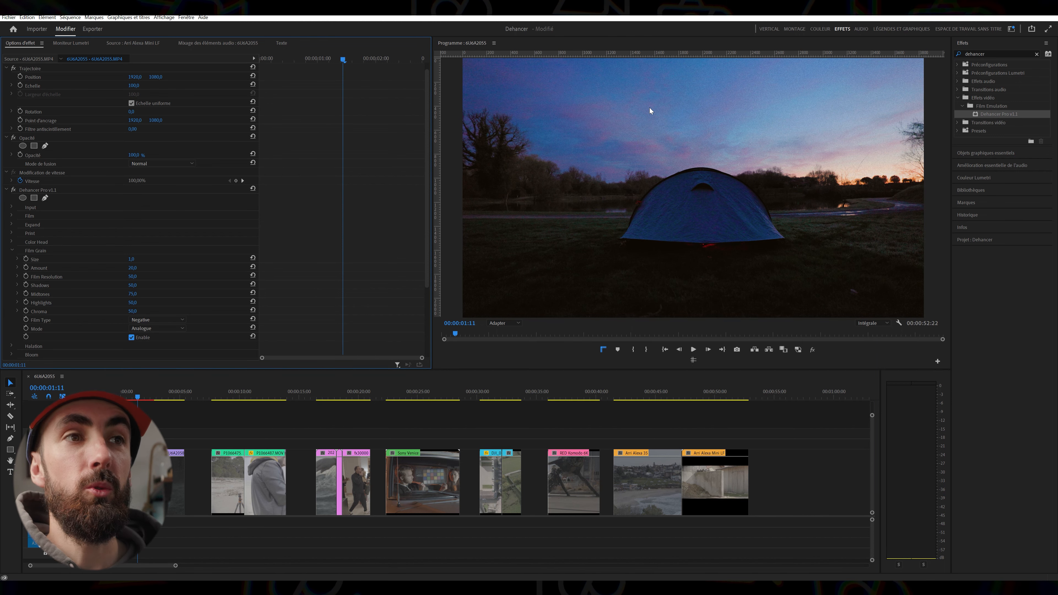
{"action": "left_click", "coordinate": [132, 337]}
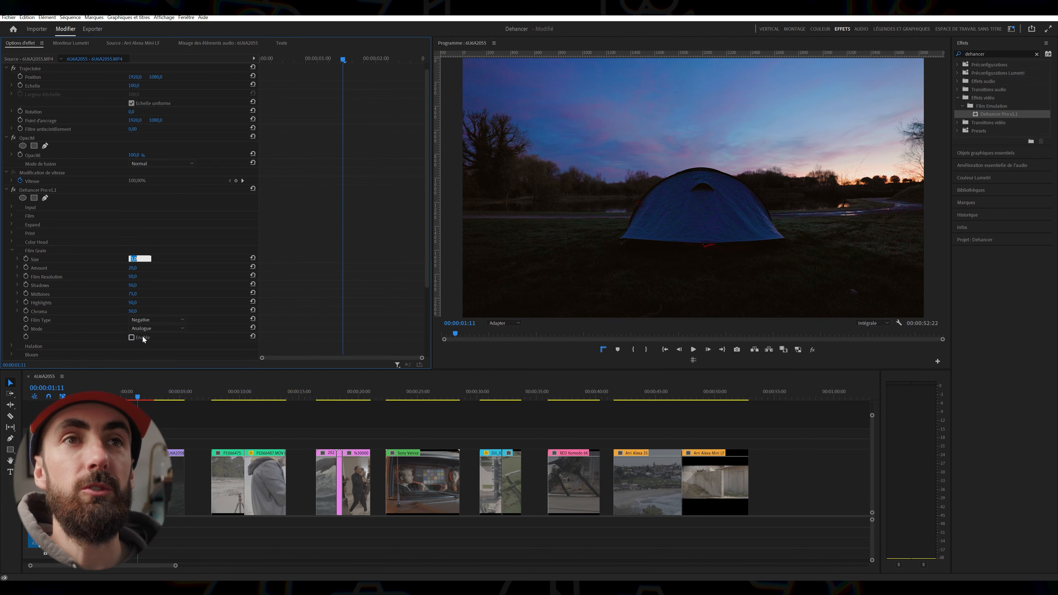
{"action": "left_click", "coordinate": [131, 338]}
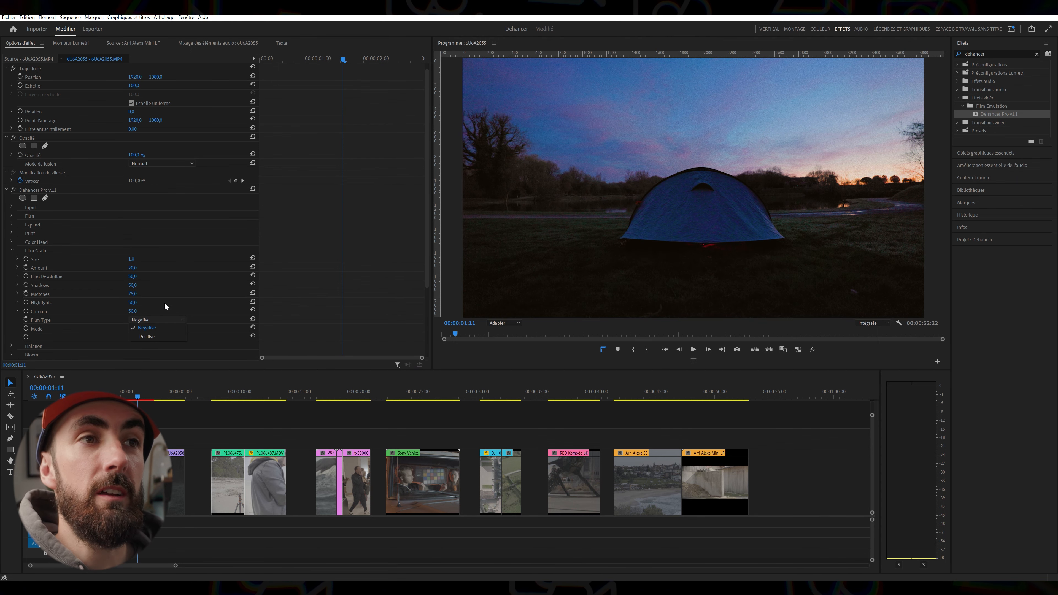
Try the Digital (exp.) grain mode and the Positive film type, and return to Analogue and Negative
{"action": "left_click", "coordinate": [151, 329]}
{"action": "left_click", "coordinate": [157, 344]}
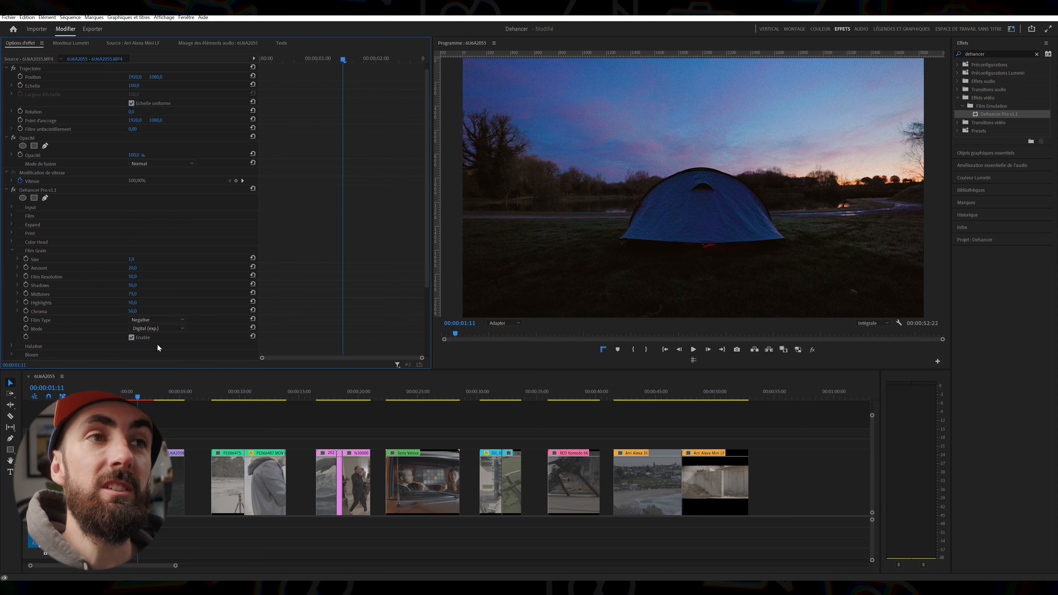
{"action": "left_click", "coordinate": [153, 320]}
{"action": "left_click", "coordinate": [153, 336]}
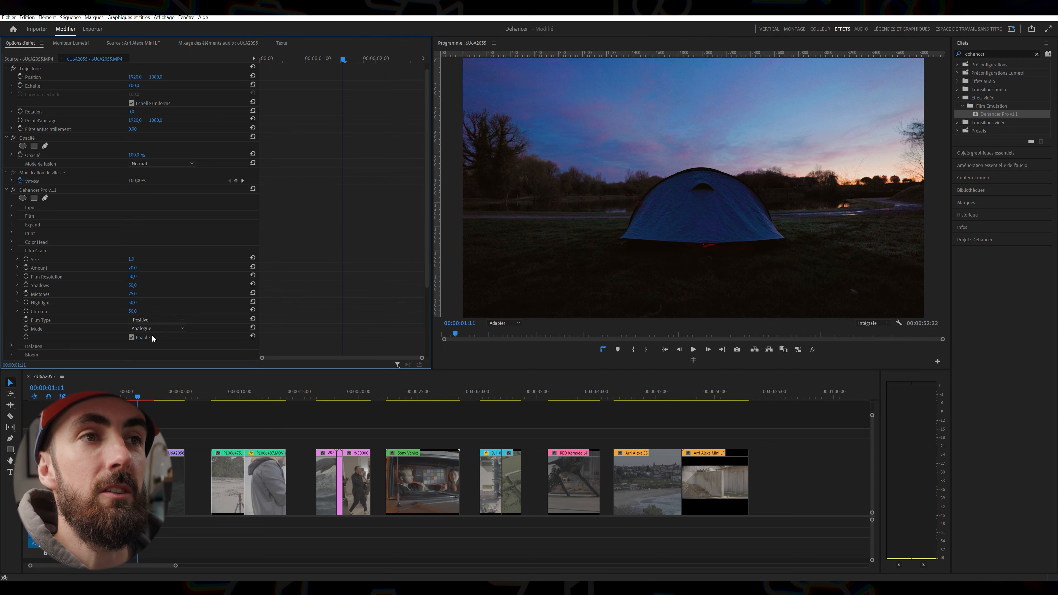
{"action": "left_click", "coordinate": [152, 320]}
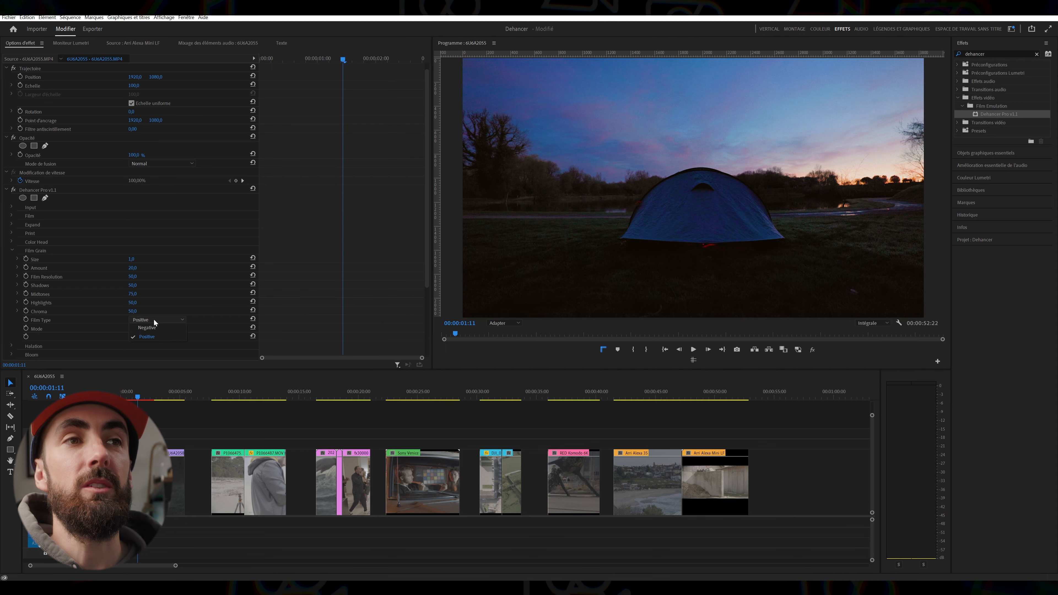
{"action": "left_click", "coordinate": [154, 328]}
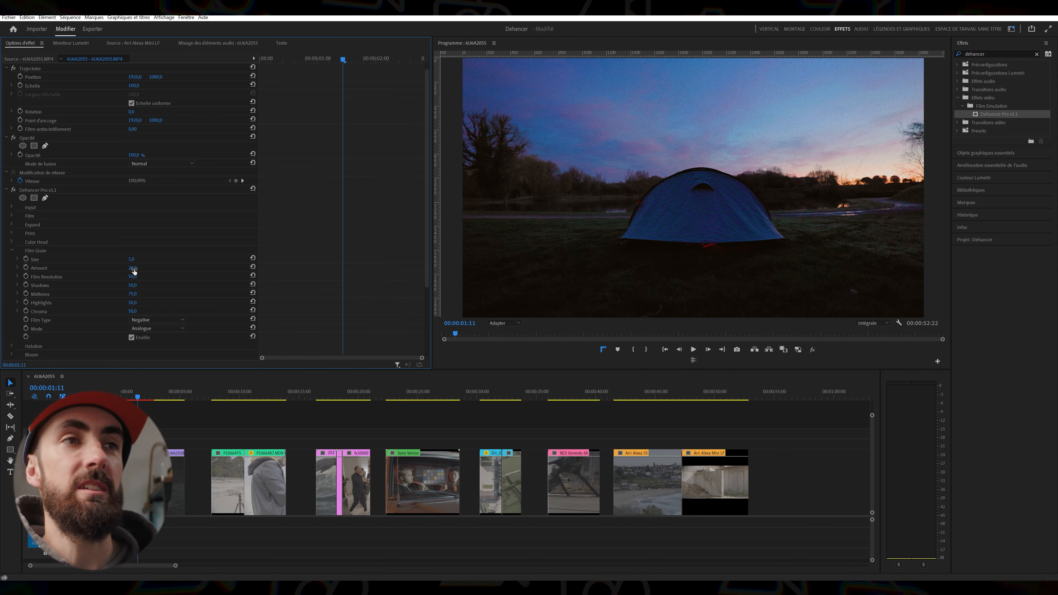
Test a stronger film grain, set its amount to 5, and reduce the grain chroma to 13 and highlights to 22
{"action": "left_click_drag", "start_coordinate": [134, 270], "coordinate": [140, 268]}
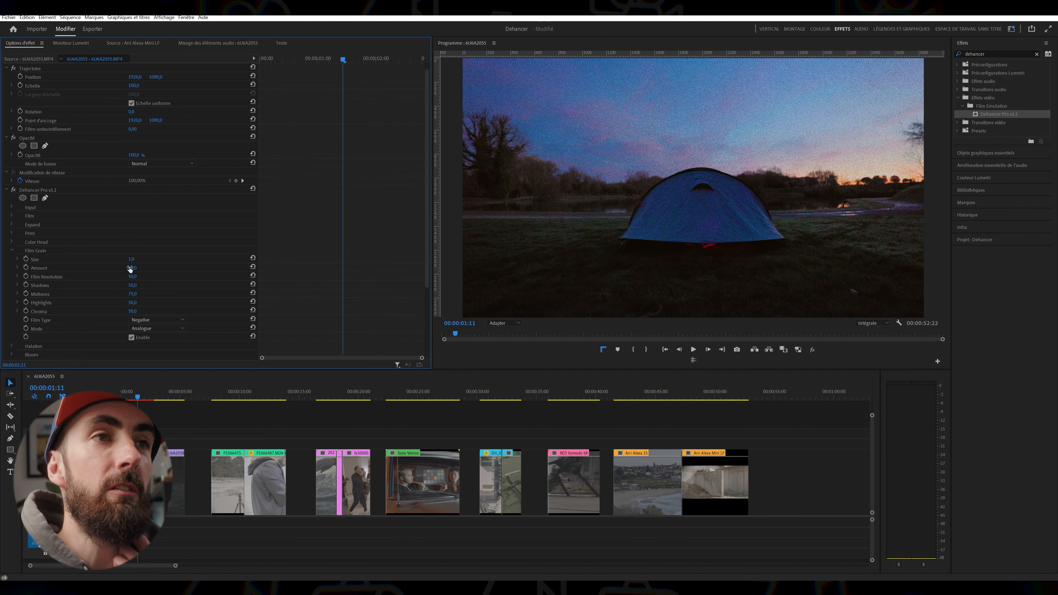
{"action": "left_click", "coordinate": [130, 268]}
{"action": "type", "text": "5"}
{"action": "key", "text": "Return"}
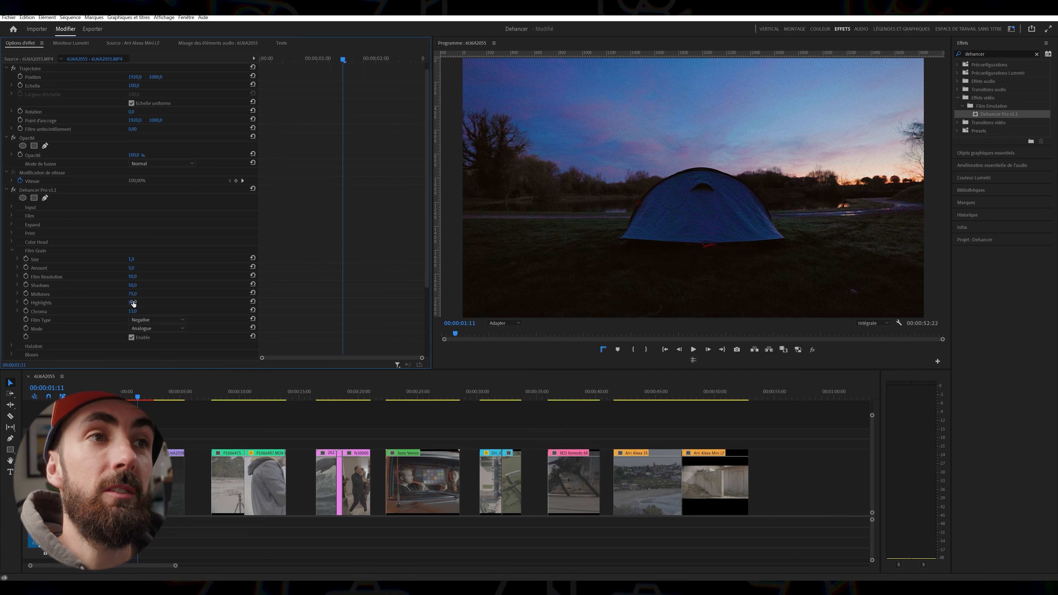
{"action": "left_click_drag", "start_coordinate": [132, 294], "coordinate": [138, 305]}
{"action": "left_click", "coordinate": [131, 337]}
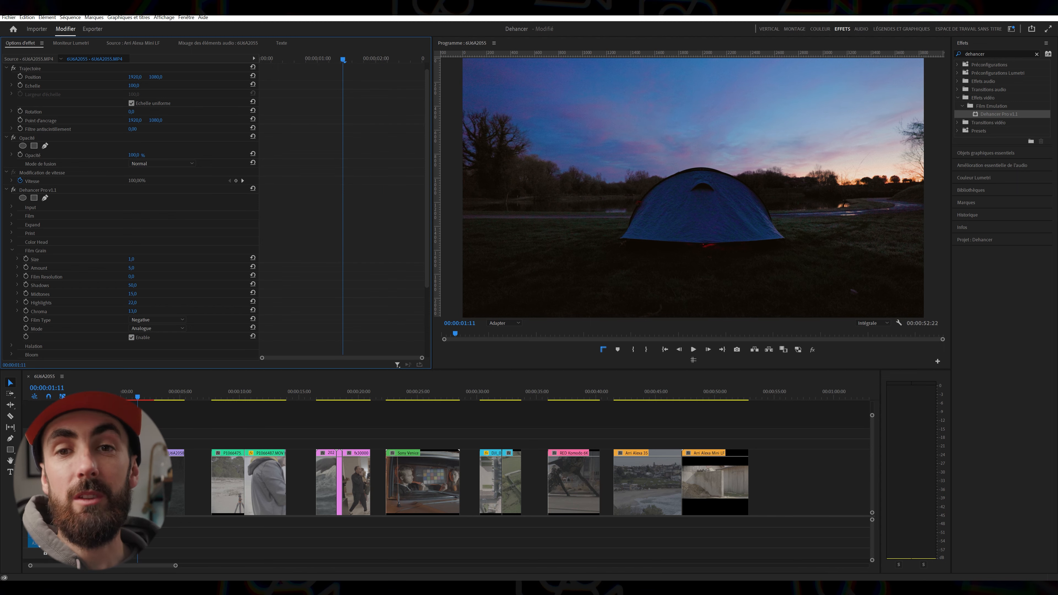
Enable Dehancer's Halation on the tent clip and set its local diffusion to 10
{"action": "scroll", "coordinate": [35, 245], "scroll_direction": "down", "scroll_amount": 2}
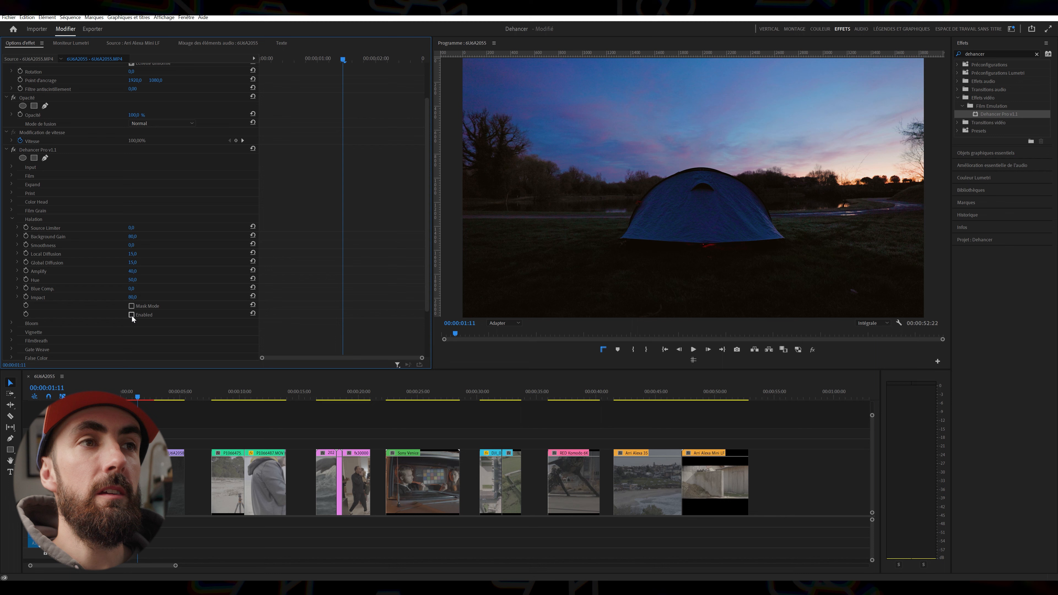
{"action": "left_click", "coordinate": [131, 315]}
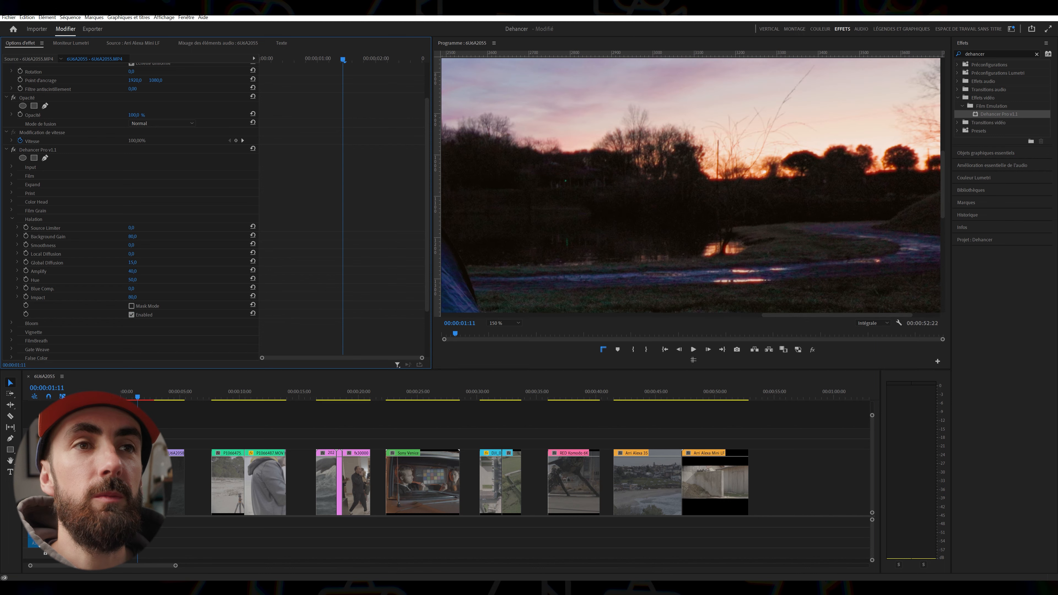
{"action": "left_click_drag", "start_coordinate": [131, 253], "coordinate": [134, 254]}
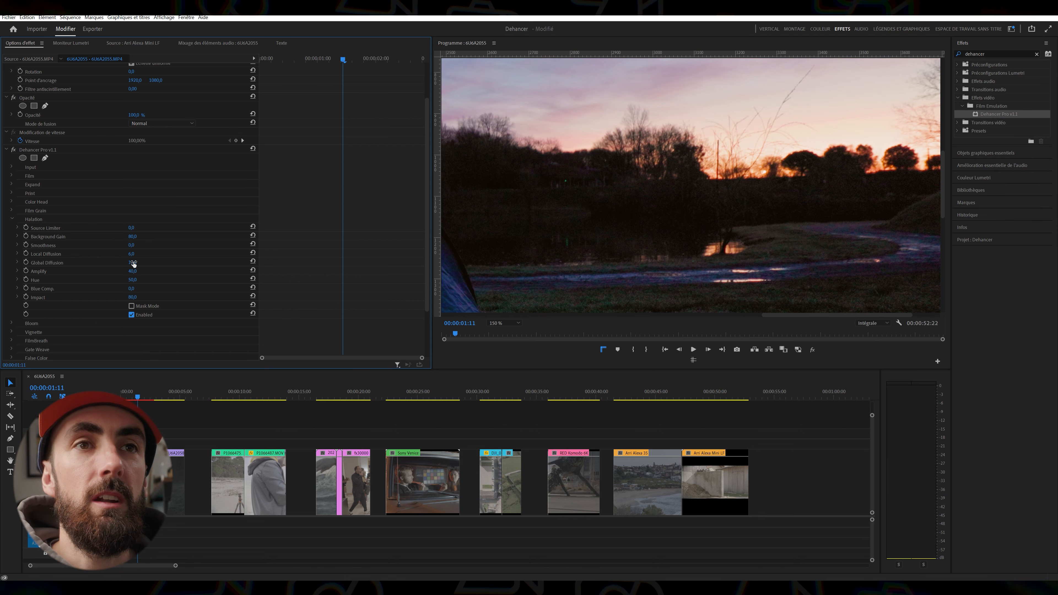
{"action": "left_click", "coordinate": [132, 254]}
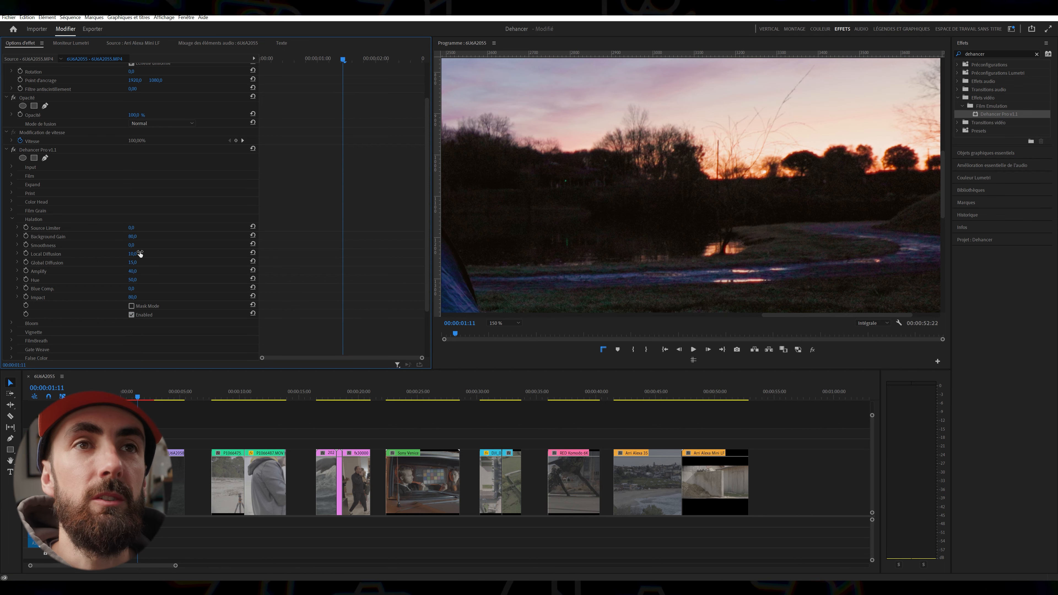
Set the halation's global diffusion to 10, amplify to 30 and impact to 60, and check the result on the full frame
{"action": "left_click", "coordinate": [135, 263]}
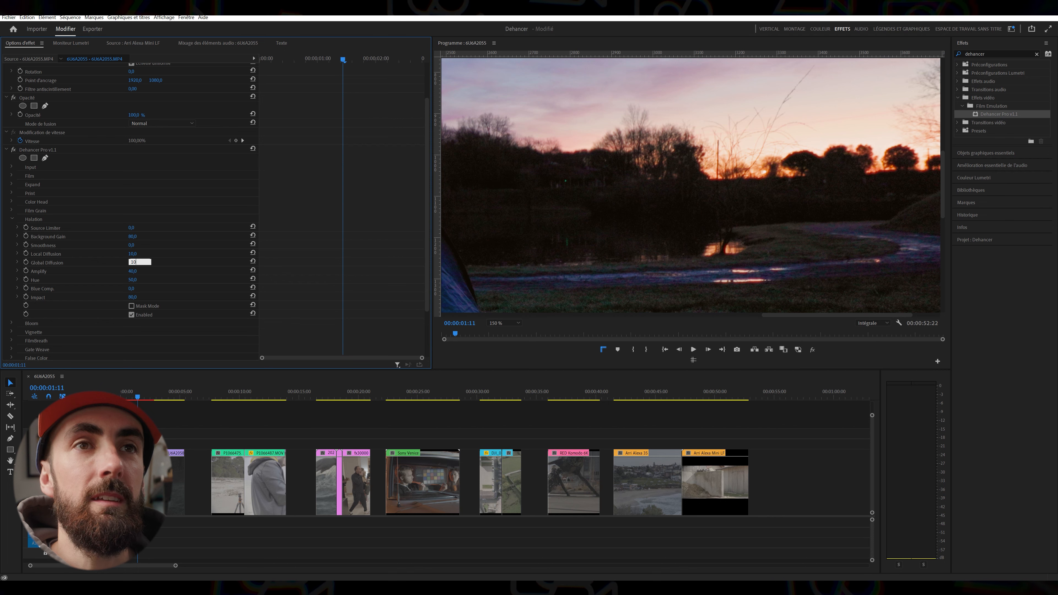
{"action": "left_click", "coordinate": [138, 271]}
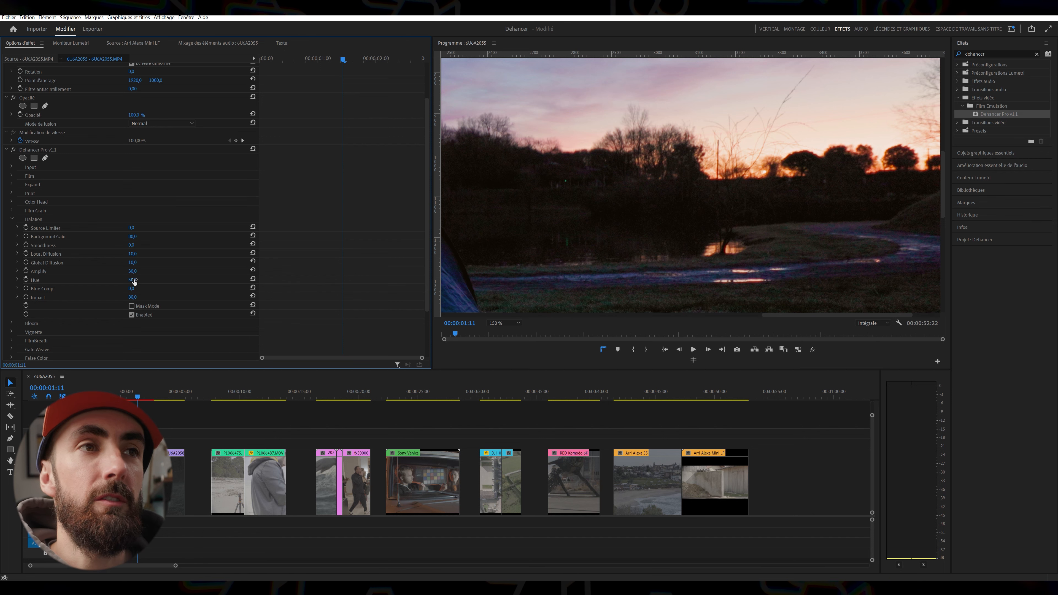
{"action": "left_click", "coordinate": [137, 296]}
{"action": "type", "text": "60"}
{"action": "key", "text": "Return"}
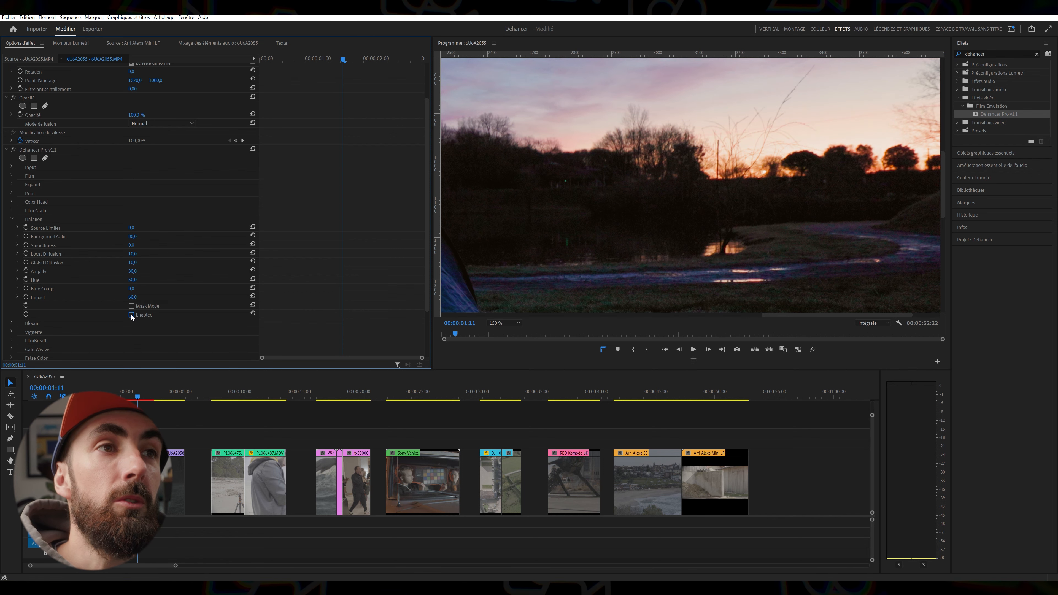
{"action": "left_click", "coordinate": [506, 324]}
{"action": "left_click", "coordinate": [504, 330]}
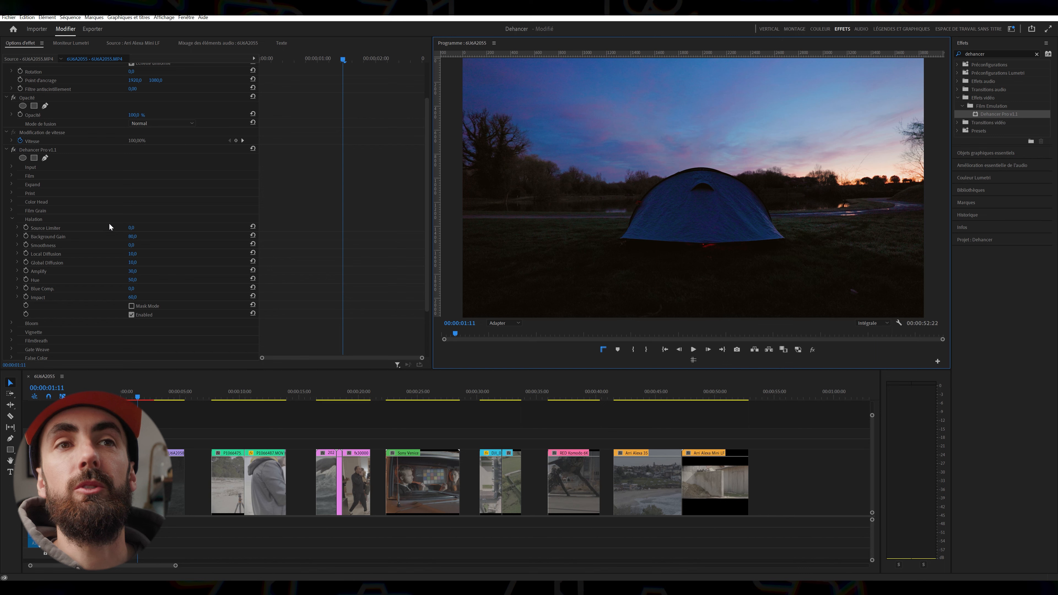
Enable Dehancer's Bloom on the tent clip, try its details at 100, and inspect the sunset area at 150 %
{"action": "mouse_move", "coordinate": [131, 227]}
{"action": "left_mouse_down"}
{"action": "mouse_move", "coordinate": [145, 228]}
{"action": "mouse_move", "coordinate": [125, 228]}
{"action": "left_mouse_up"}
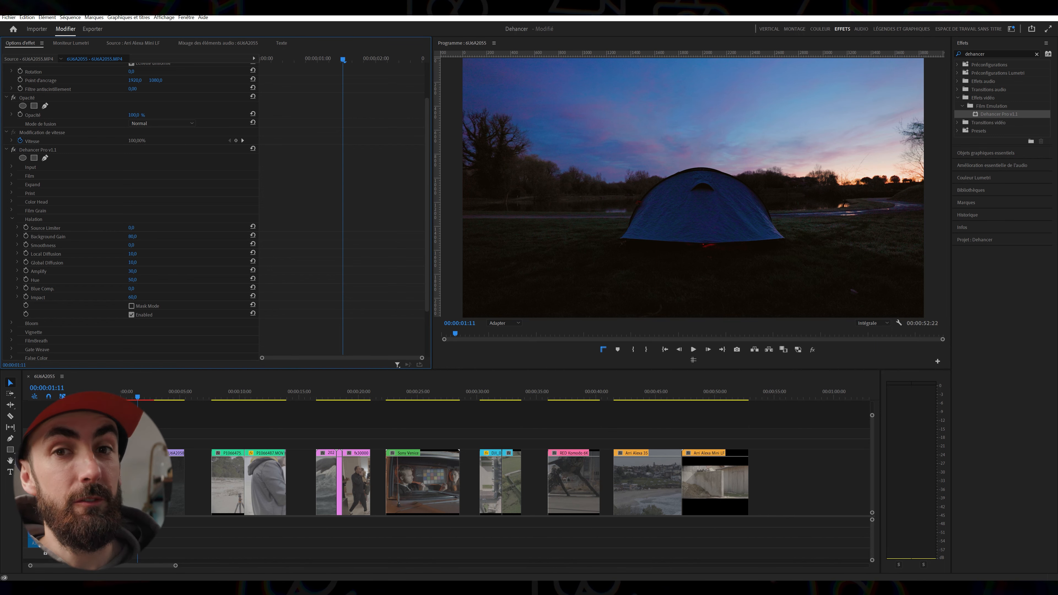
{"action": "left_click", "coordinate": [11, 218]}
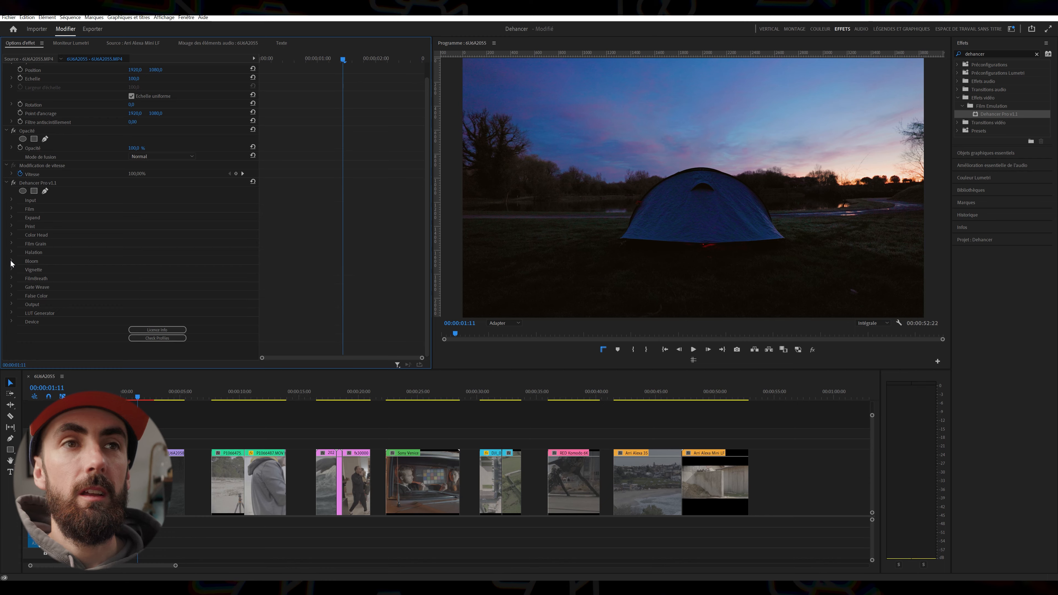
{"action": "left_click", "coordinate": [9, 259]}
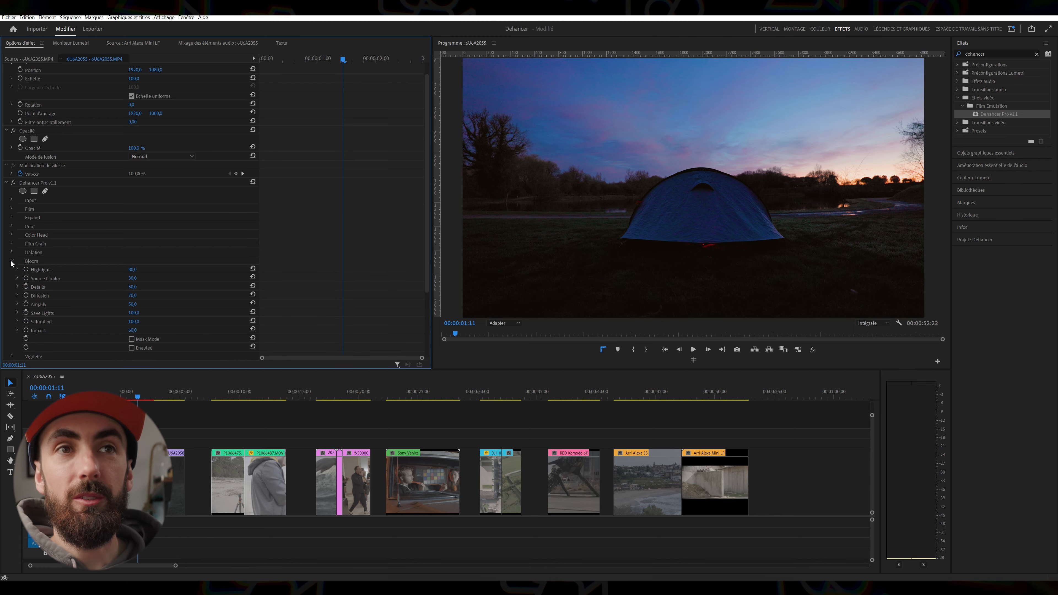
{"action": "left_click", "coordinate": [132, 348]}
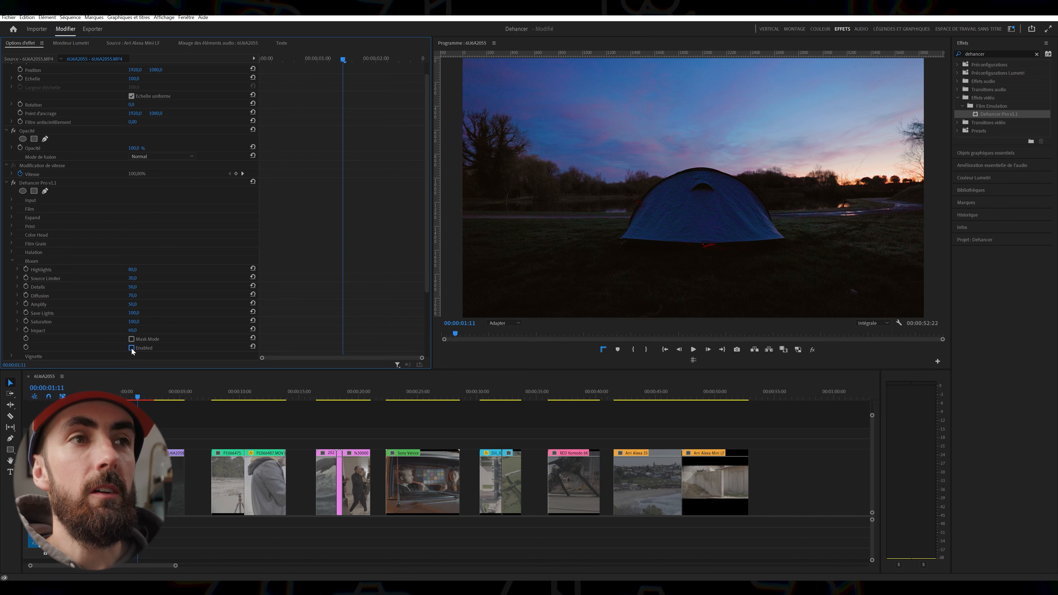
{"action": "left_click", "coordinate": [131, 348]}
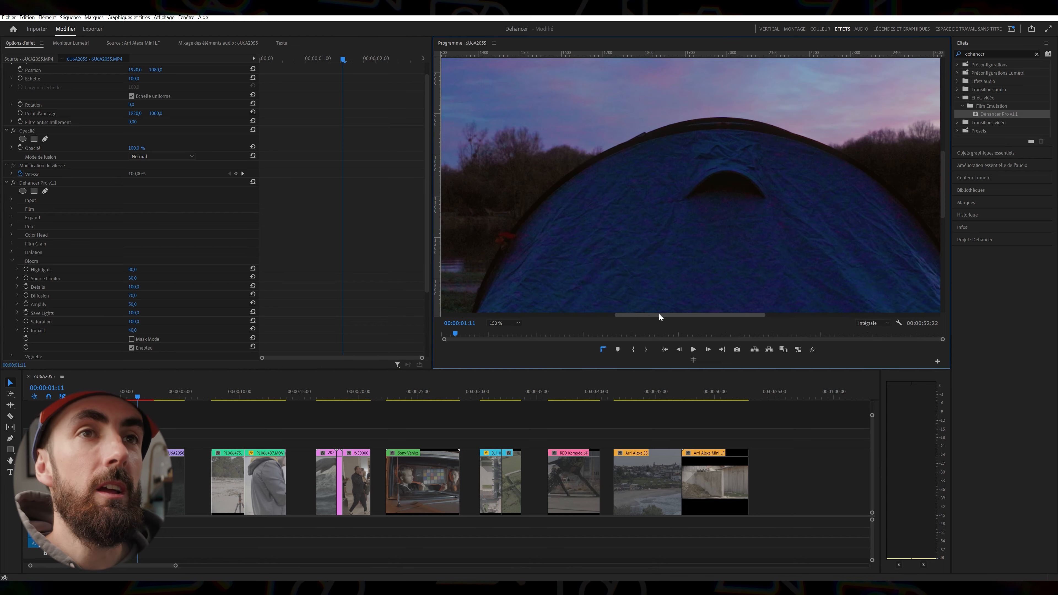
{"action": "left_click_drag", "start_coordinate": [659, 314], "coordinate": [761, 304]}
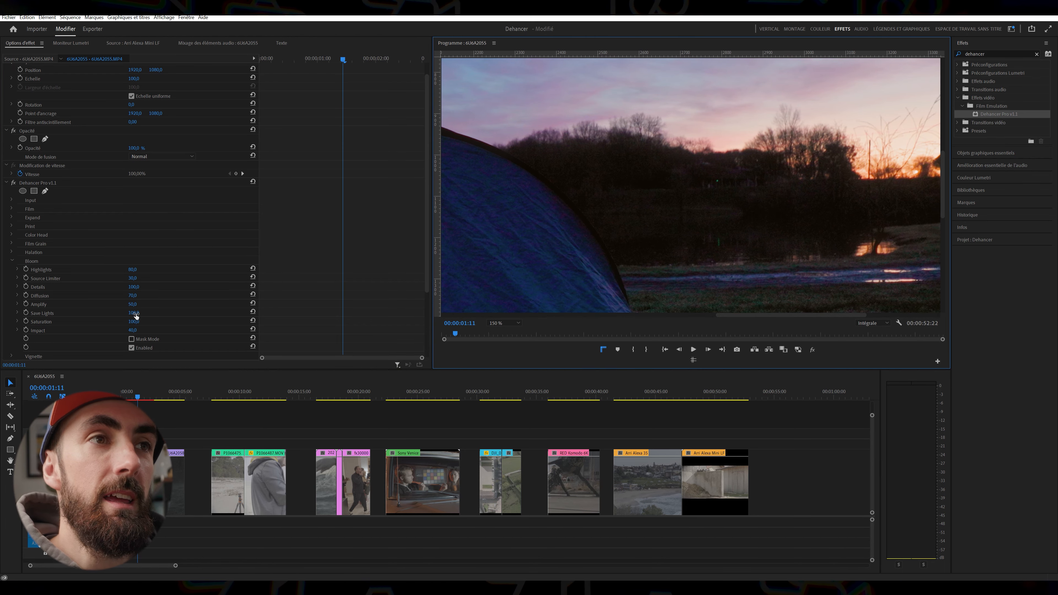
Test the bloom's amplify at 0, set its diffusion to 100, and compare the picture with Bloom off and on
{"action": "mouse_move", "coordinate": [131, 304]}
{"action": "left_mouse_down"}
{"action": "mouse_move", "coordinate": [163, 304]}
{"action": "mouse_move", "coordinate": [125, 304]}
{"action": "mouse_move", "coordinate": [140, 304]}
{"action": "left_mouse_up"}
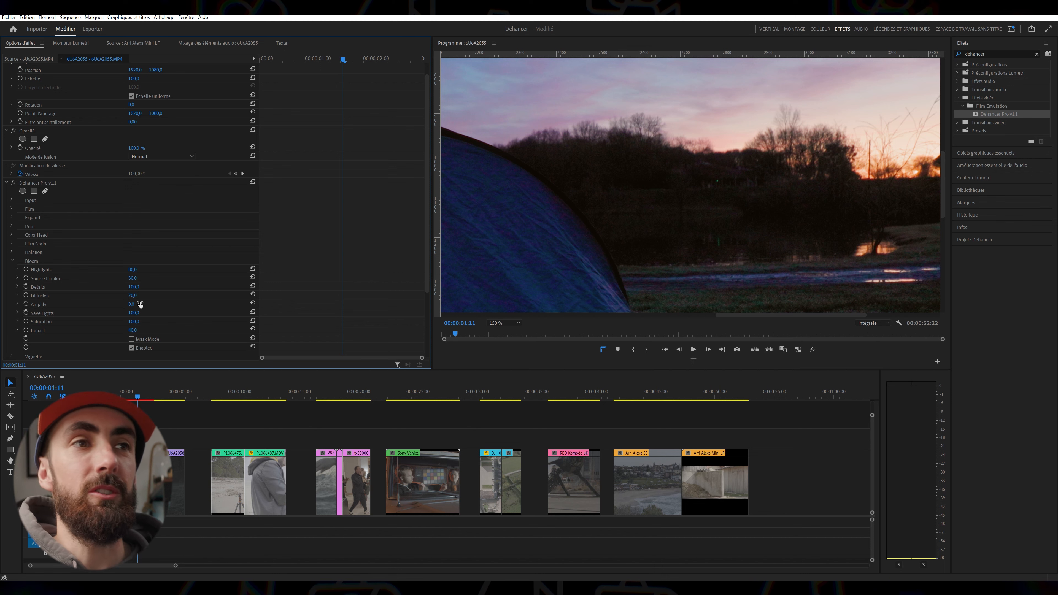
{"action": "left_click", "coordinate": [131, 348]}
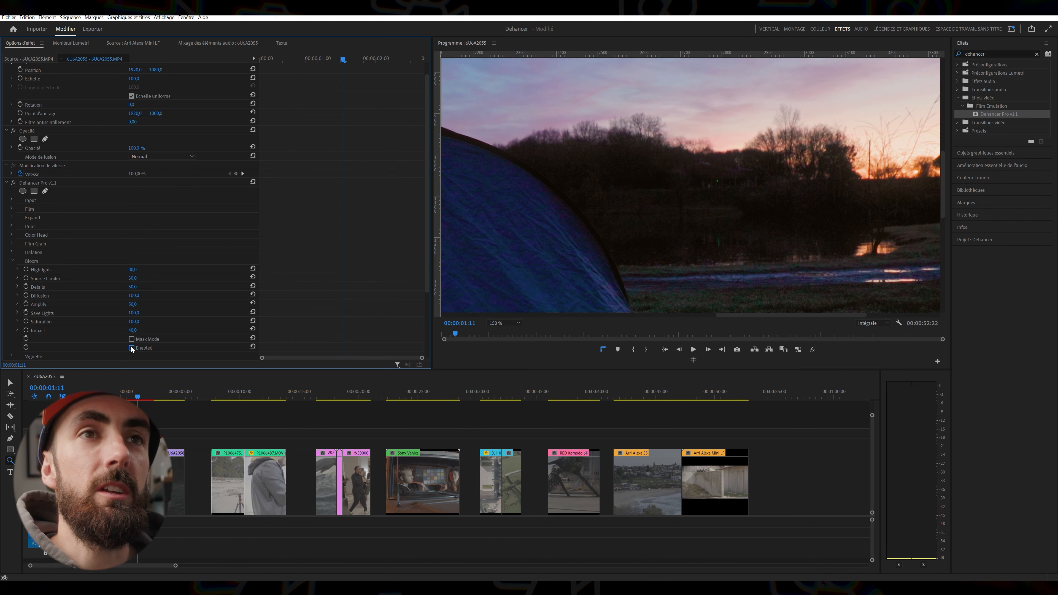
{"action": "left_click", "coordinate": [131, 348]}
{"action": "left_click", "coordinate": [130, 348]}
{"action": "left_click", "coordinate": [131, 348]}
{"action": "left_click", "coordinate": [131, 347]}
{"action": "left_click", "coordinate": [131, 347]}
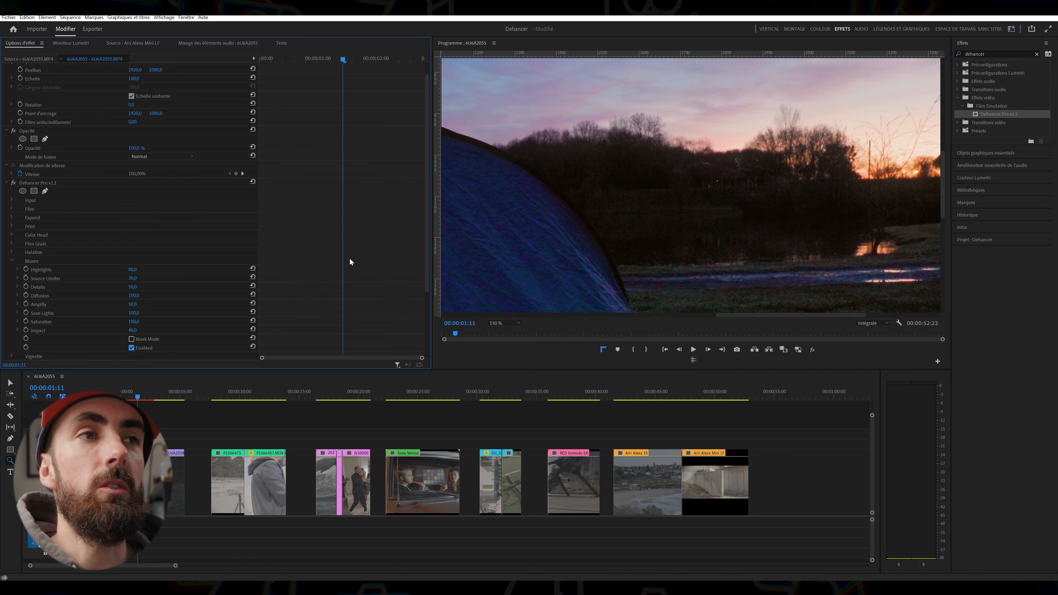
{"action": "left_click", "coordinate": [12, 260]}
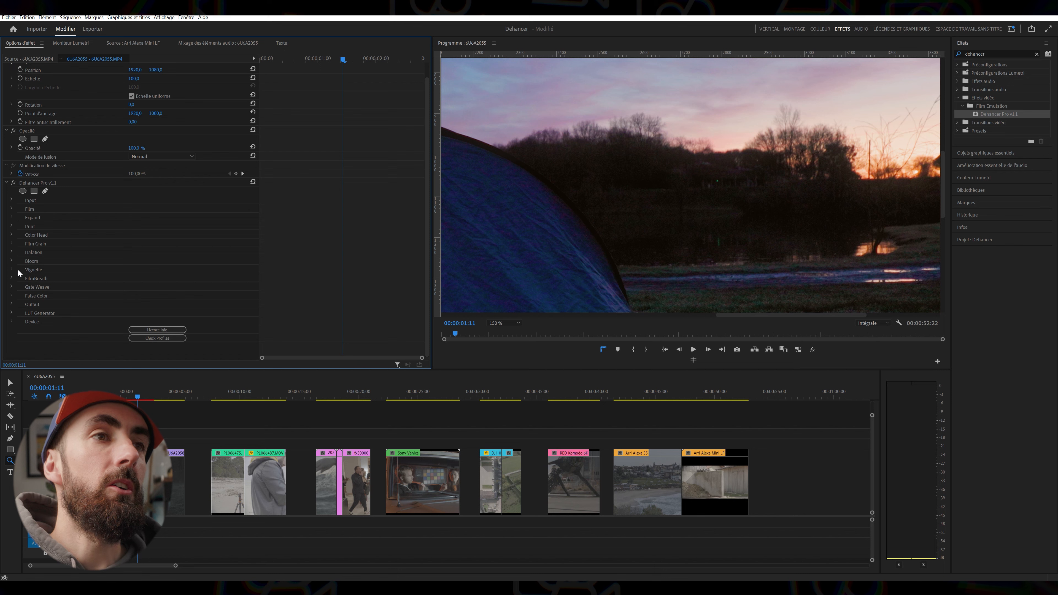
Enable Dehancer's Vignette on the tent clip, set its size to 100 and exposure to -1, and compare it off and on
{"action": "left_click", "coordinate": [12, 270]}
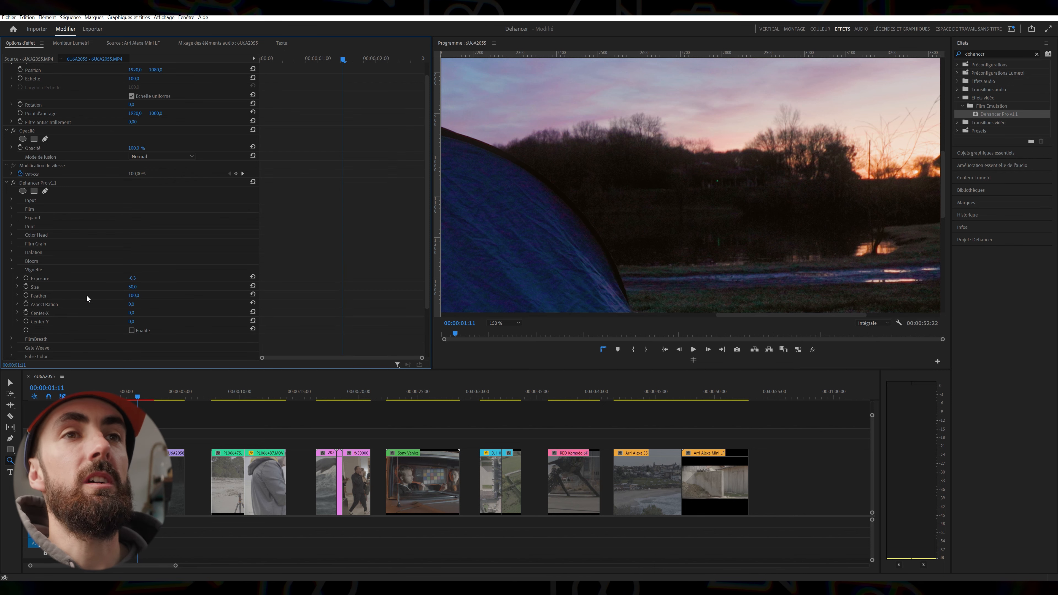
{"action": "left_click", "coordinate": [504, 323]}
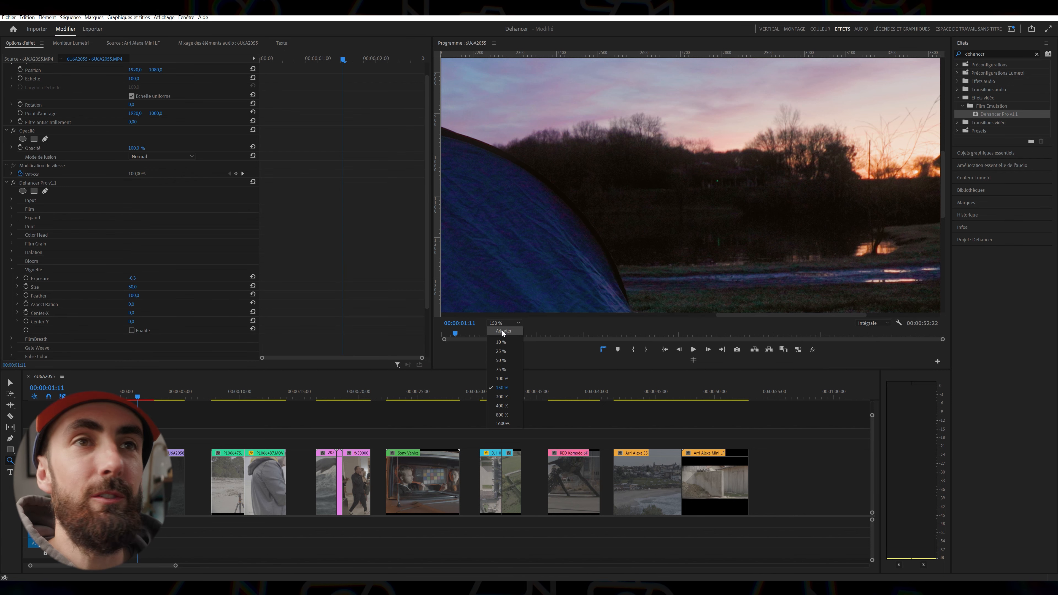
{"action": "left_click", "coordinate": [503, 331]}
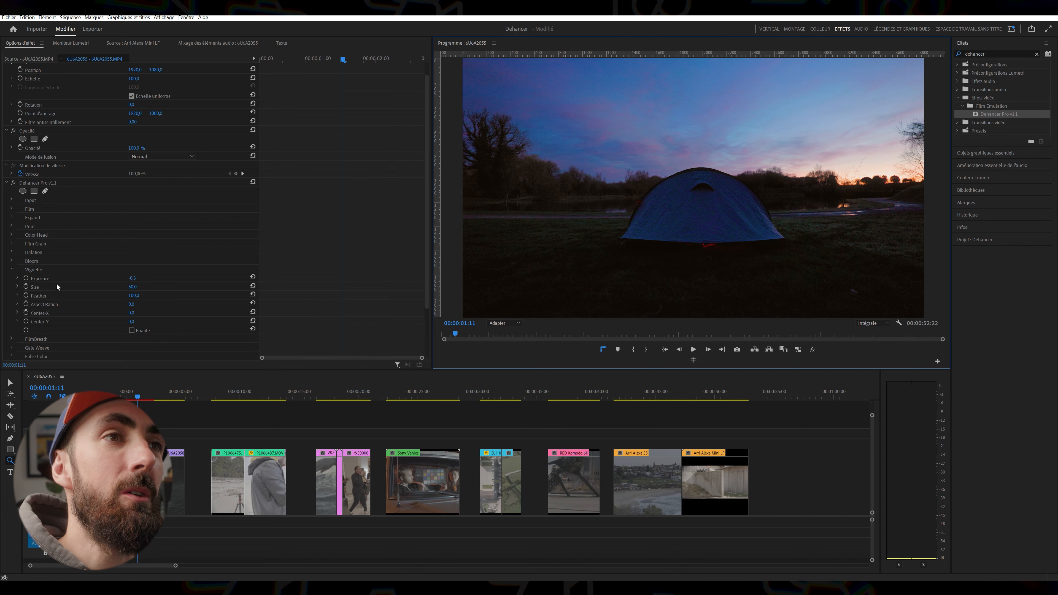
{"action": "left_click", "coordinate": [131, 329]}
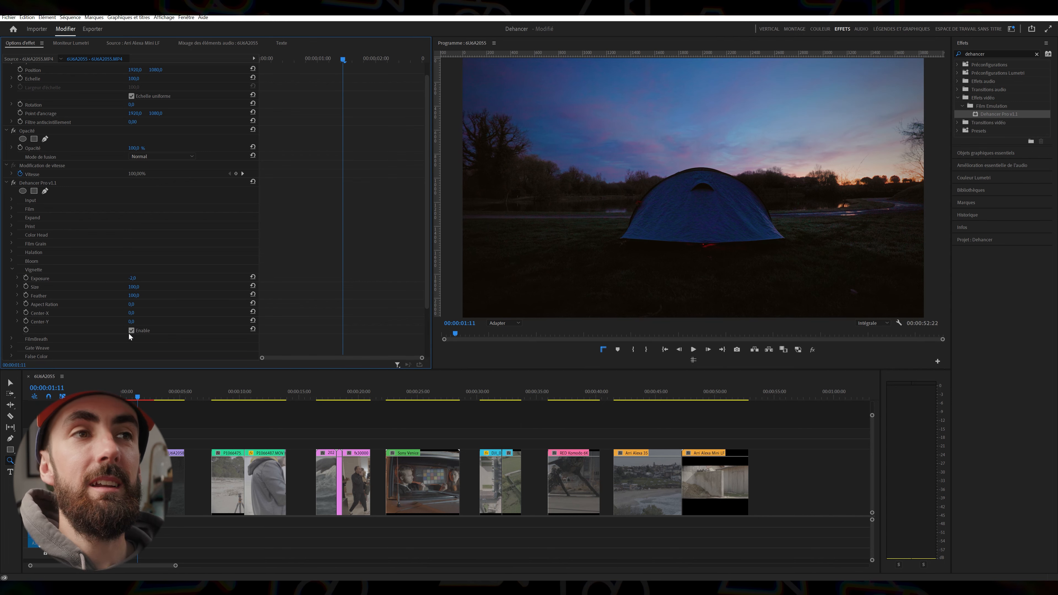
{"action": "left_click", "coordinate": [132, 330]}
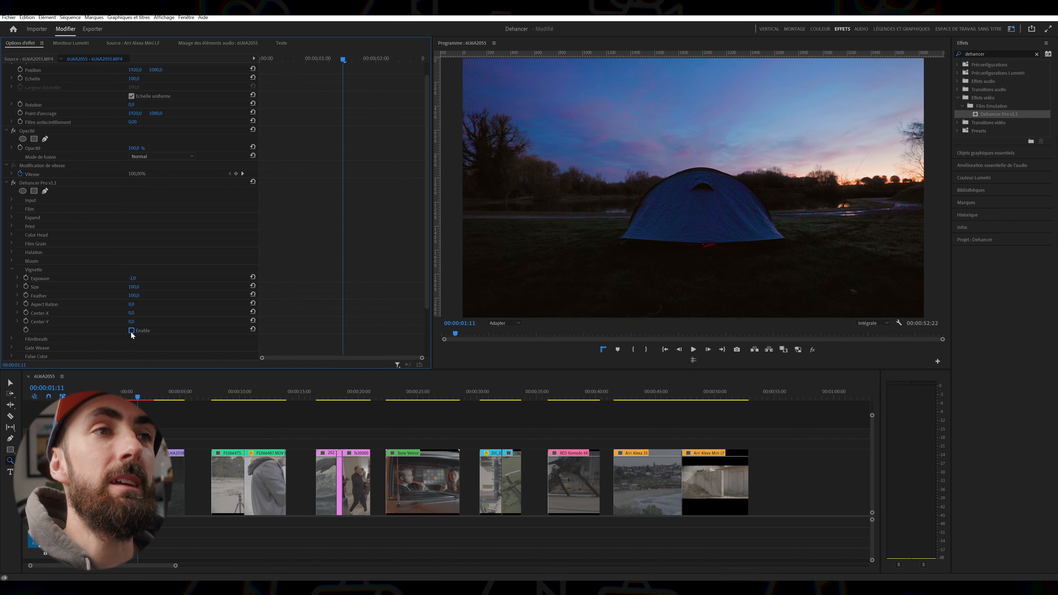
{"action": "left_click", "coordinate": [131, 330]}
{"action": "left_click", "coordinate": [132, 278]}
{"action": "type", "text": "-1"}
{"action": "key", "text": "Return"}
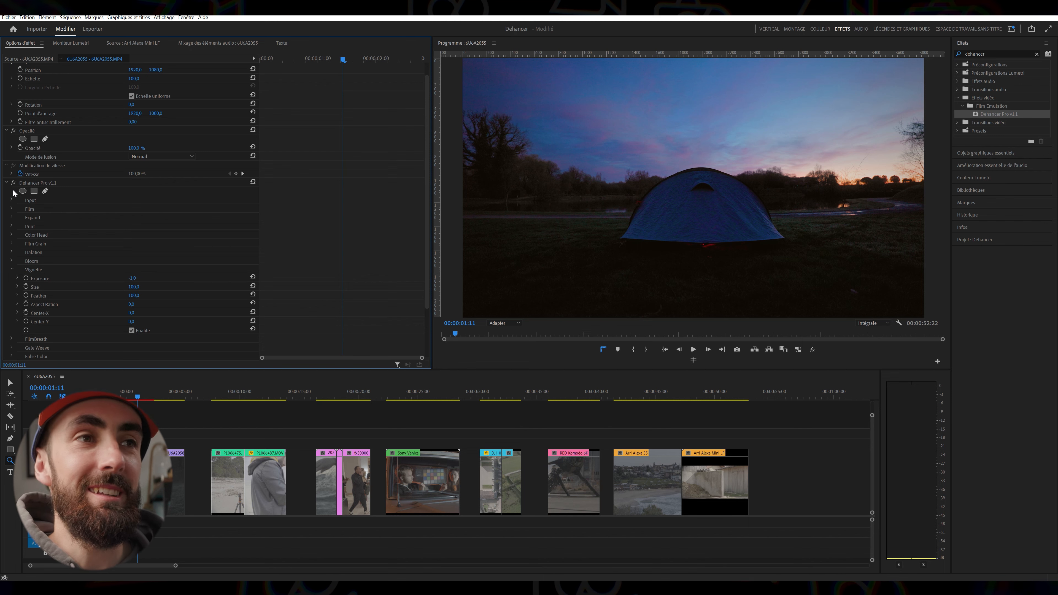
{"action": "left_click", "coordinate": [11, 270]}
Enable Dehancer's Filmbreath on the tent clip and compare the sunset area at 150 % with it off and on
{"action": "left_click", "coordinate": [12, 278]}
{"action": "left_click", "coordinate": [131, 331]}
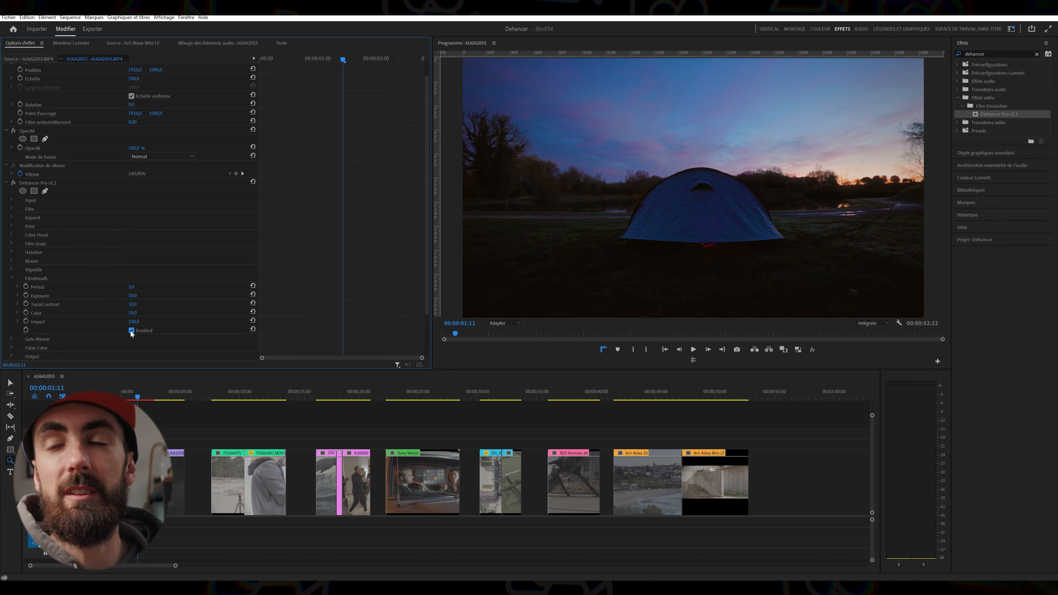
{"action": "left_click", "coordinate": [131, 330]}
{"action": "left_click", "coordinate": [514, 321]}
{"action": "left_click", "coordinate": [510, 388]}
{"action": "left_click_drag", "start_coordinate": [643, 313], "coordinate": [771, 300]}
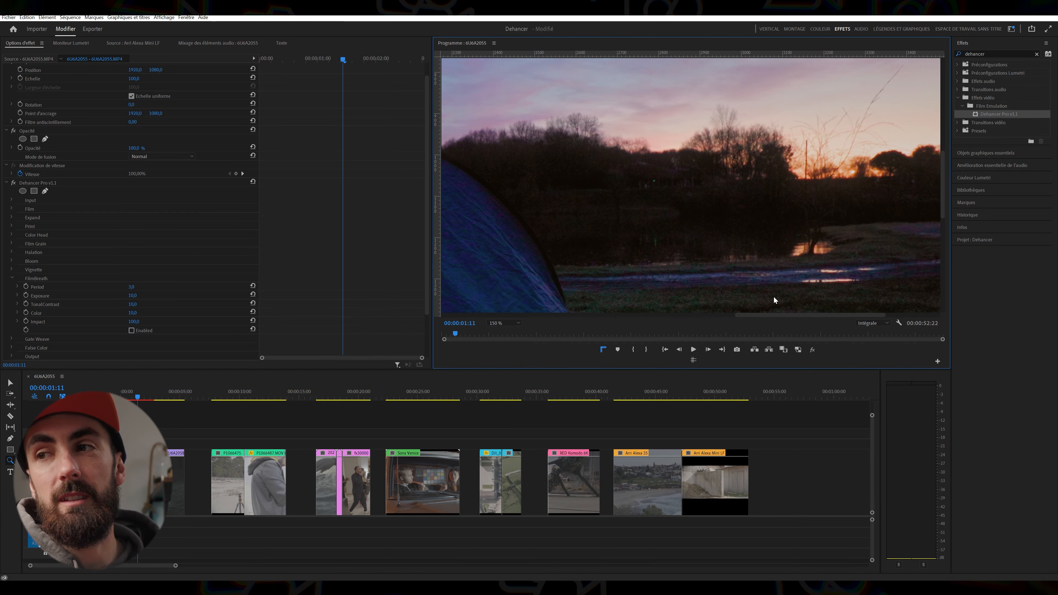
{"action": "left_click_drag", "start_coordinate": [806, 315], "coordinate": [816, 311]}
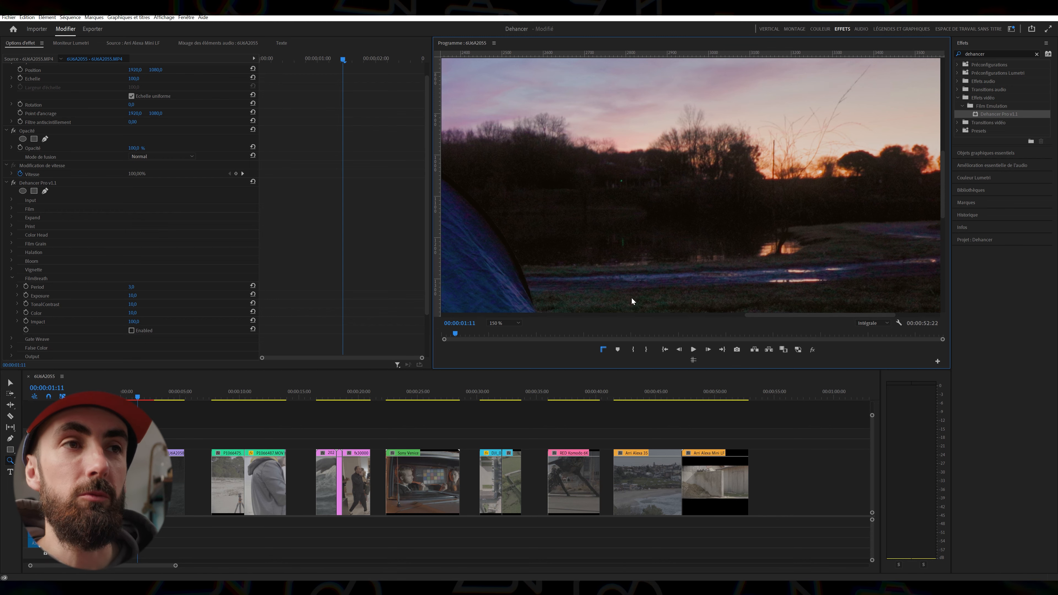
{"action": "left_click", "coordinate": [131, 331]}
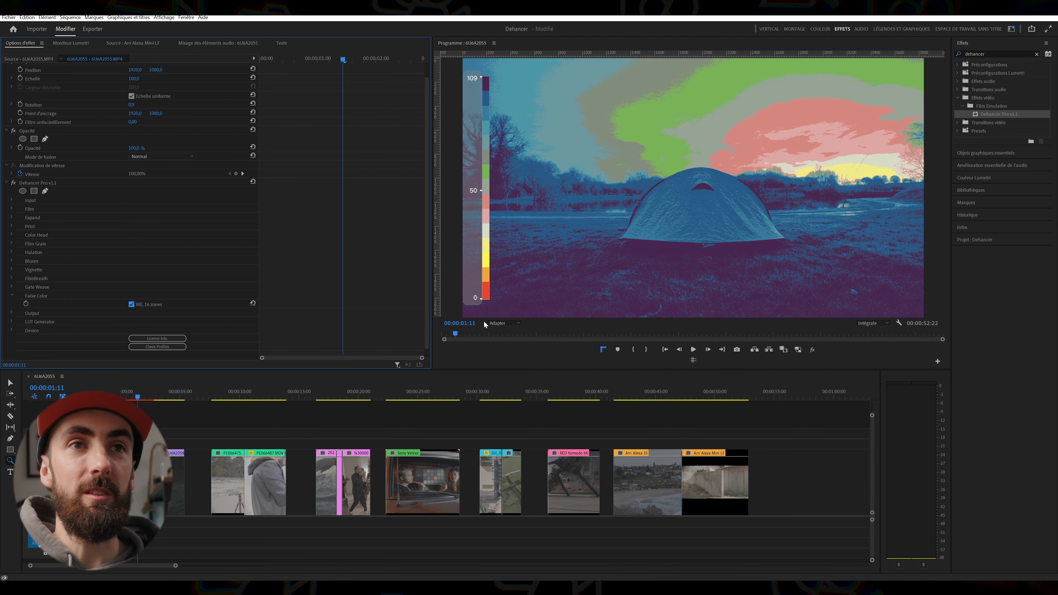
Examine the tent clip's exposure against the false color scale and turn off the IRE, 16 zones display
{"action": "left_click", "coordinate": [487, 160]}
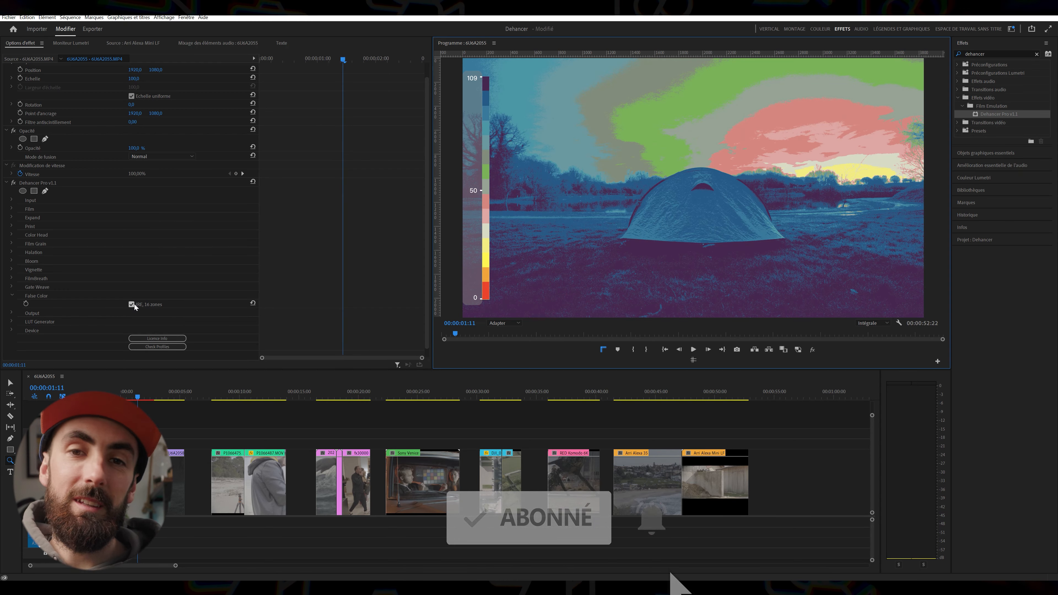
{"action": "left_click", "coordinate": [137, 306]}
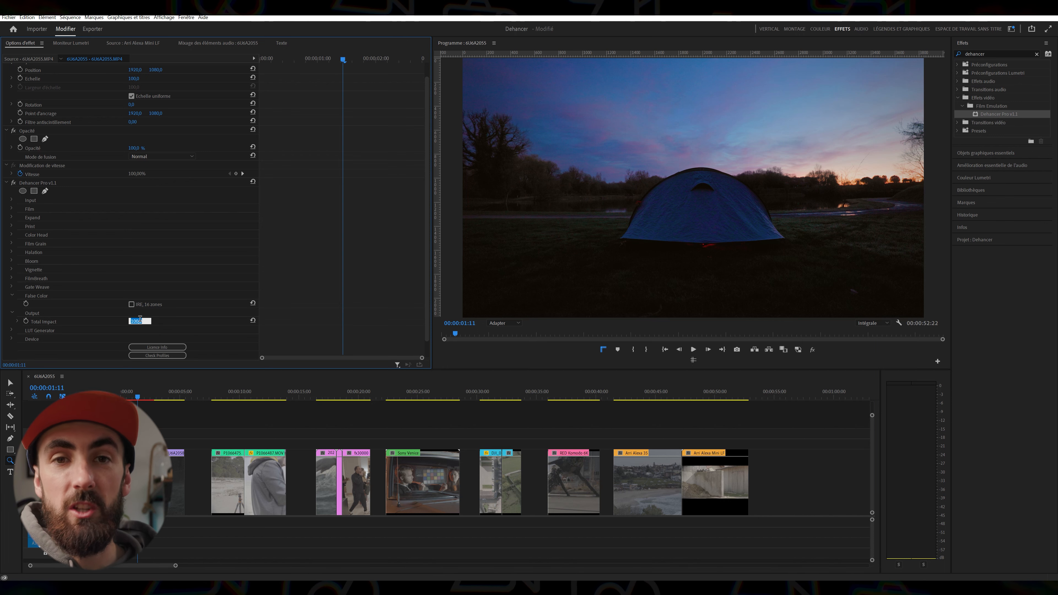
Set Dehancer's output total impact to 90 and compare the tent clip with the whole effect off and on
{"action": "key", "text": "Return"}
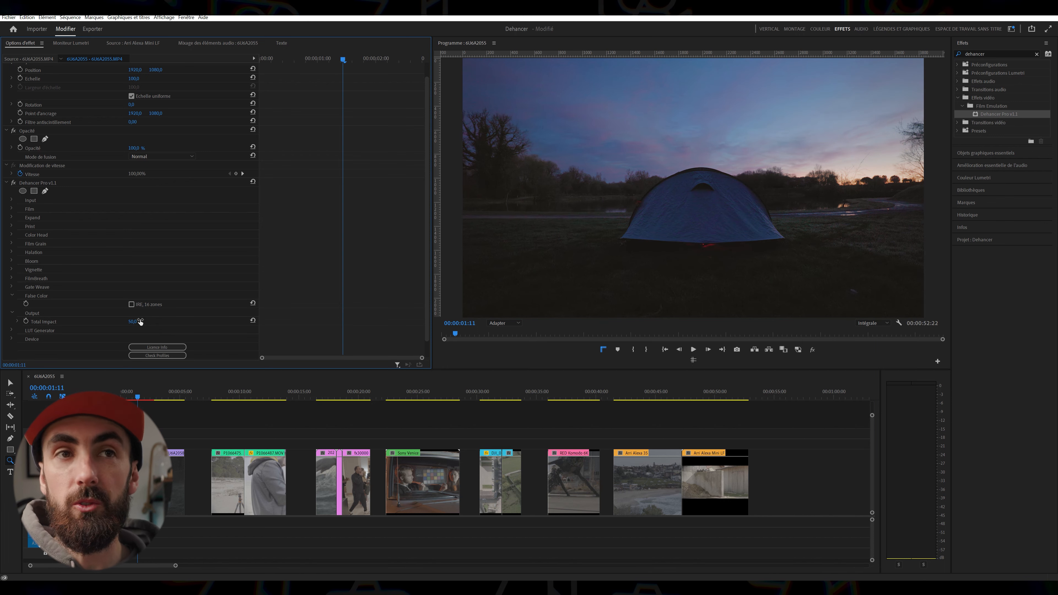
{"action": "type", "text": "90"}
{"action": "key", "text": "Return"}
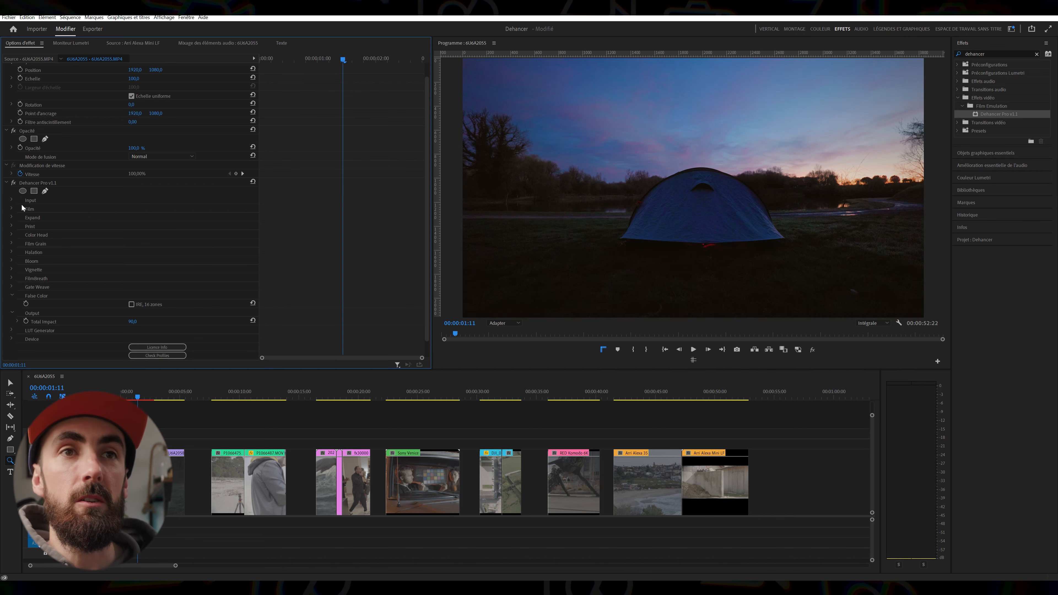
{"action": "left_click", "coordinate": [13, 183]}
{"action": "left_click", "coordinate": [13, 182]}
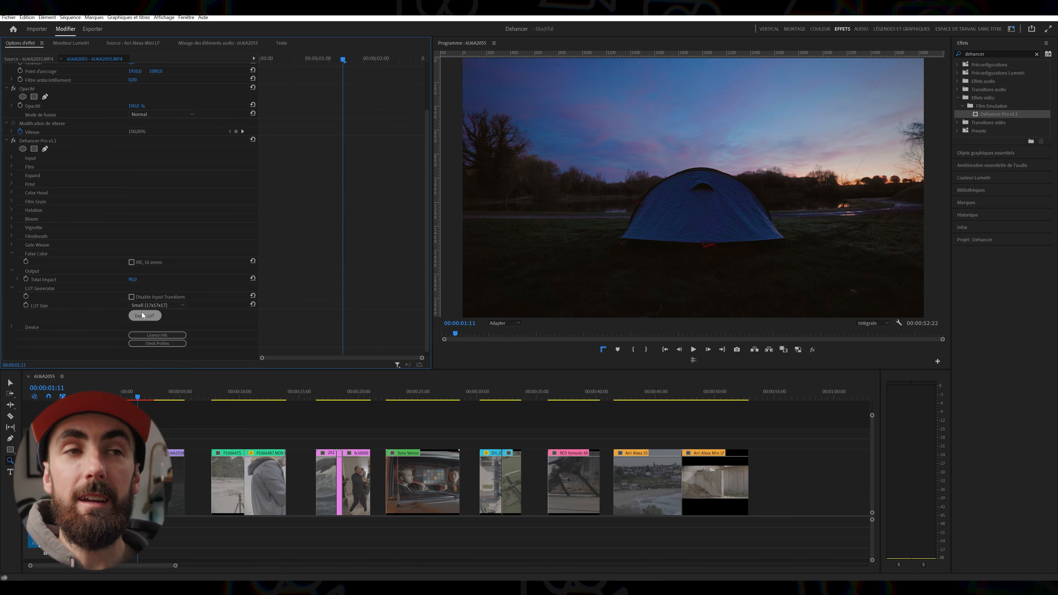
Review the LUT size choices, keep Small (17x17x17), and export the Dehancer look as a LUT
{"action": "left_click", "coordinate": [143, 302]}
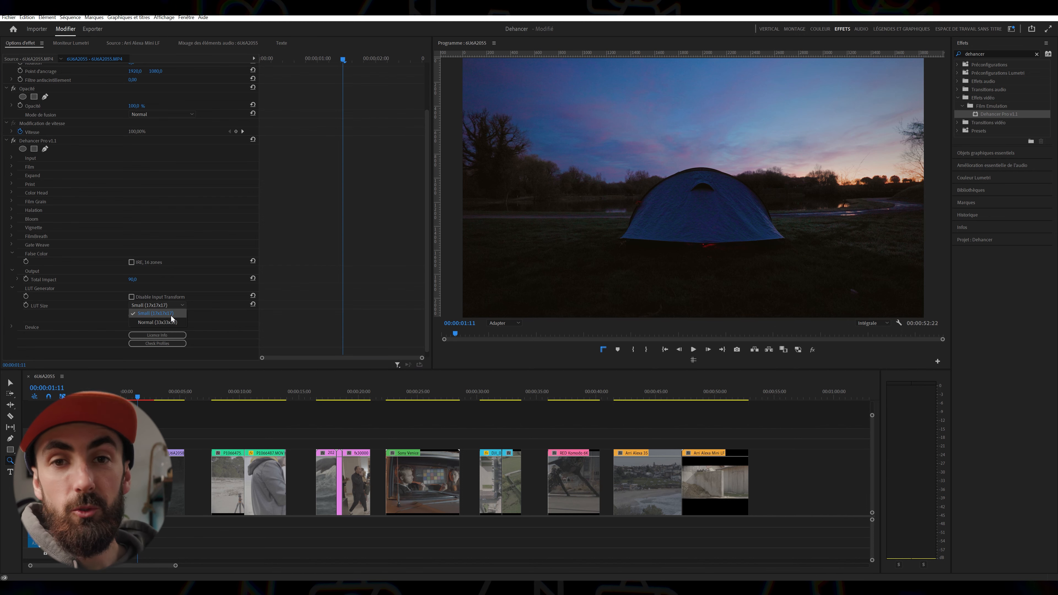
{"action": "left_click", "coordinate": [202, 300]}
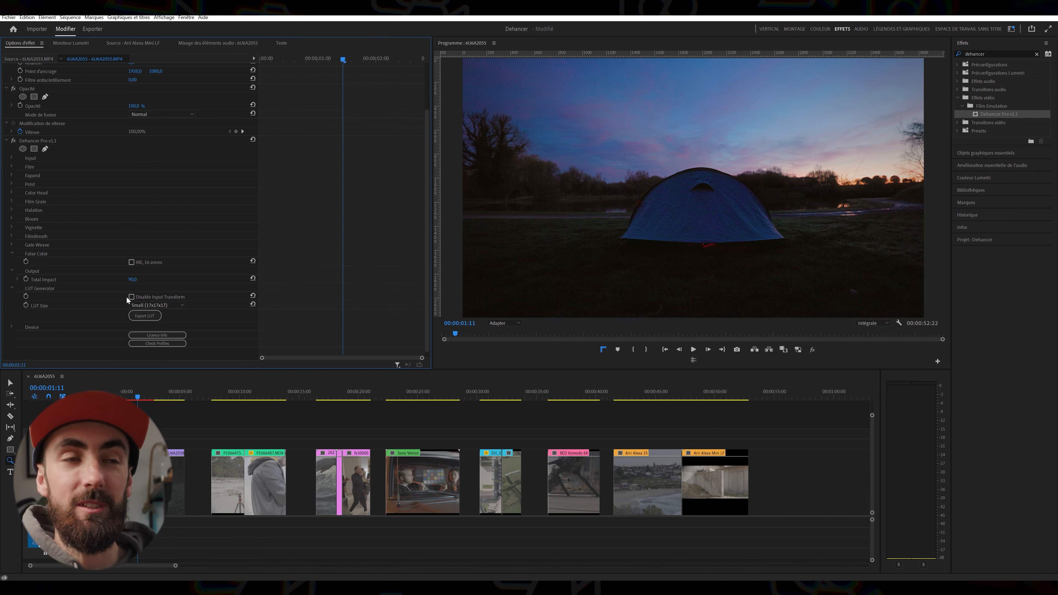
{"action": "left_click", "coordinate": [142, 316]}
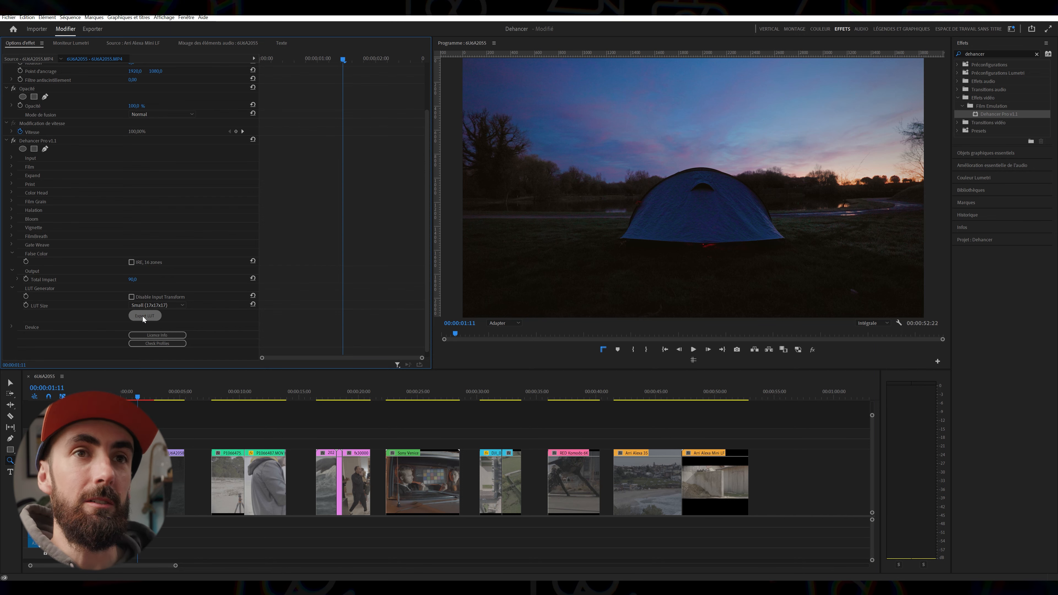